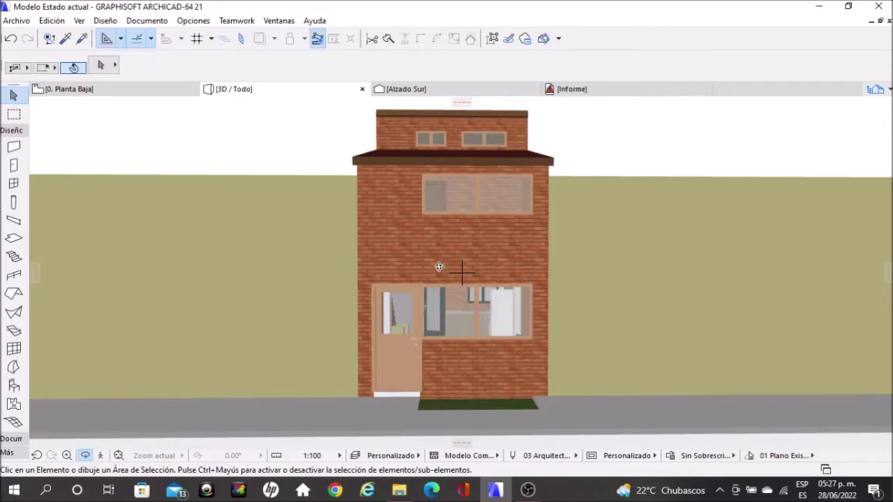
# Orbit over the roof and side walls, then zoom back in on the front brick facade
pyautogui.scroll(1, 419, 230)
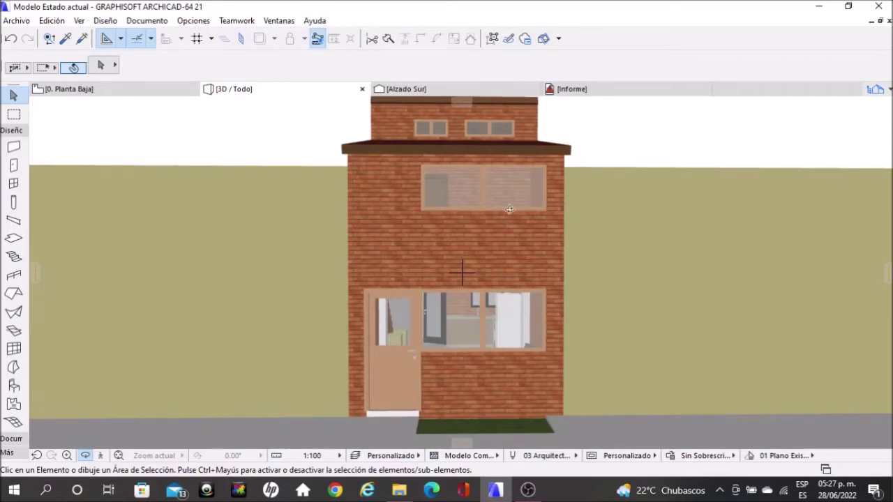
pyautogui.moveTo(616, 143)
pyautogui.mouseDown()
pyautogui.moveTo(272, 208)
pyautogui.moveTo(195, 185)
pyautogui.moveTo(97, 180)
pyautogui.moveTo(282, 121)
pyautogui.moveTo(312, 97)
pyautogui.moveTo(398, 235)
pyautogui.moveTo(395, 255)
pyautogui.mouseUp()
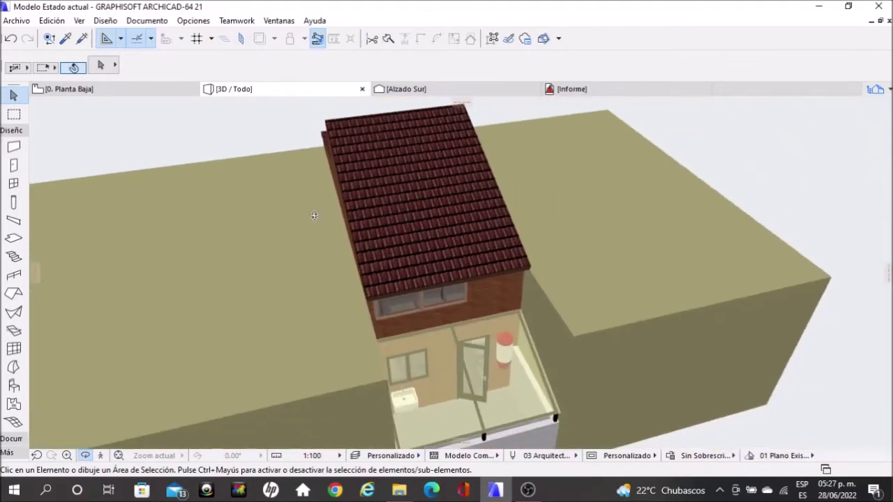
pyautogui.moveTo(266, 147)
pyautogui.mouseDown()
pyautogui.moveTo(474, 214)
pyautogui.moveTo(289, 243)
pyautogui.moveTo(522, 207)
pyautogui.moveTo(569, 162)
pyautogui.moveTo(547, 146)
pyautogui.moveTo(537, 110)
pyautogui.moveTo(568, 432)
pyautogui.mouseUp()
pyautogui.scroll(2, 567, 435)
pyautogui.scroll(2, 567, 434)
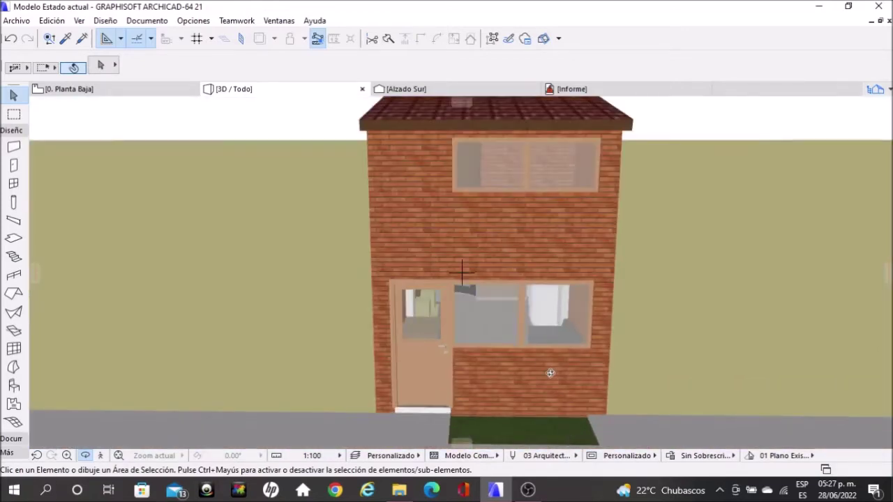
pyautogui.scroll(2, 534, 351)
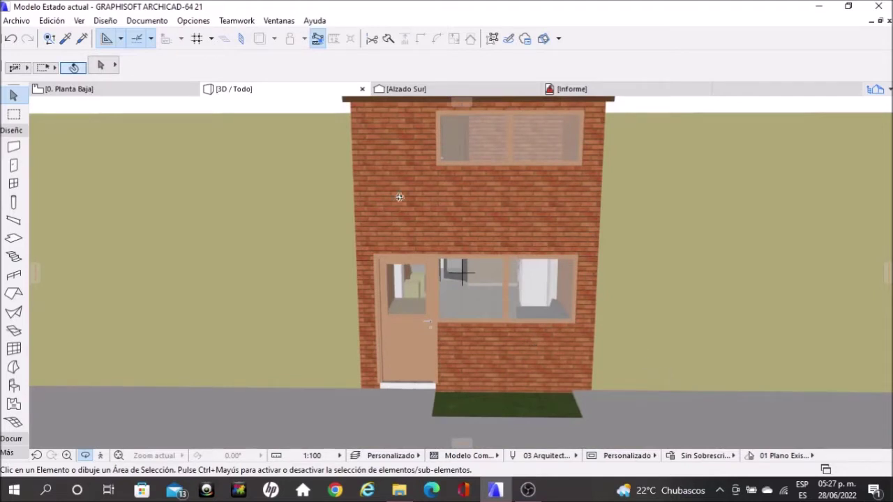
pyautogui.moveTo(575, 177); pyautogui.dragTo(523, 219, button='middle')
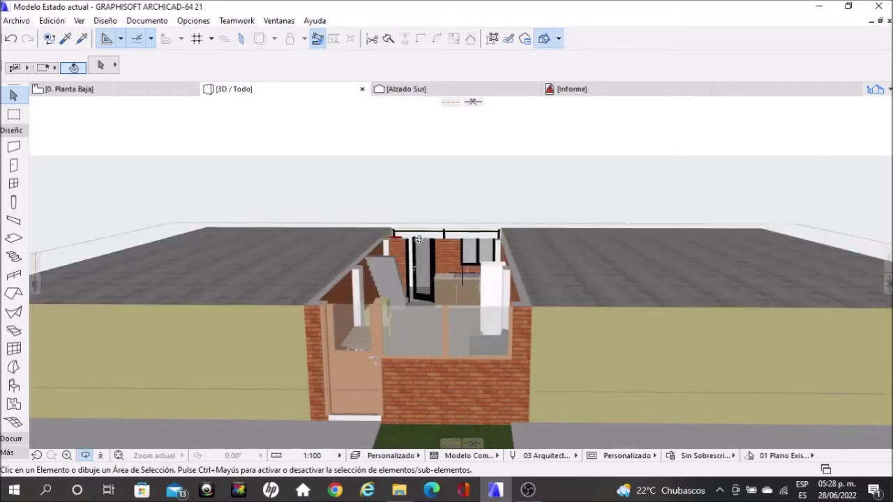
# Tilt down into the cut ground floor and orbit around the living room interior
pyautogui.moveTo(385, 263); pyautogui.dragTo(130, 286)
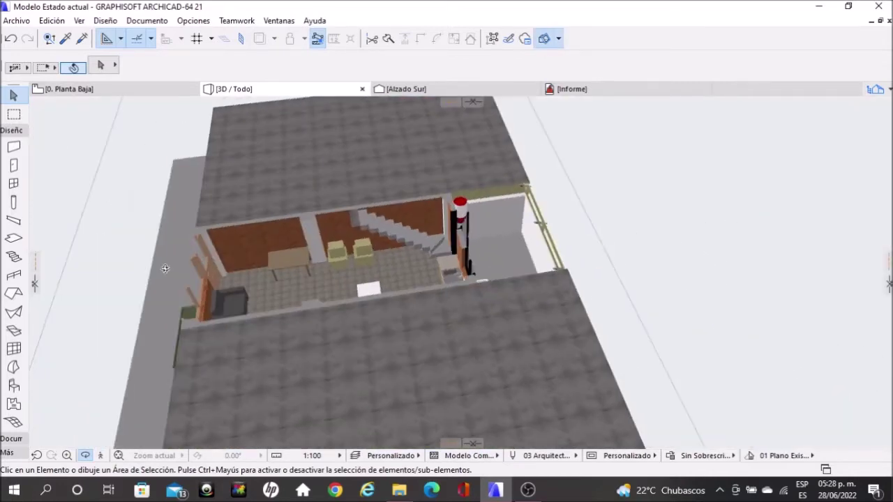
pyautogui.scroll(3, 150, 277)
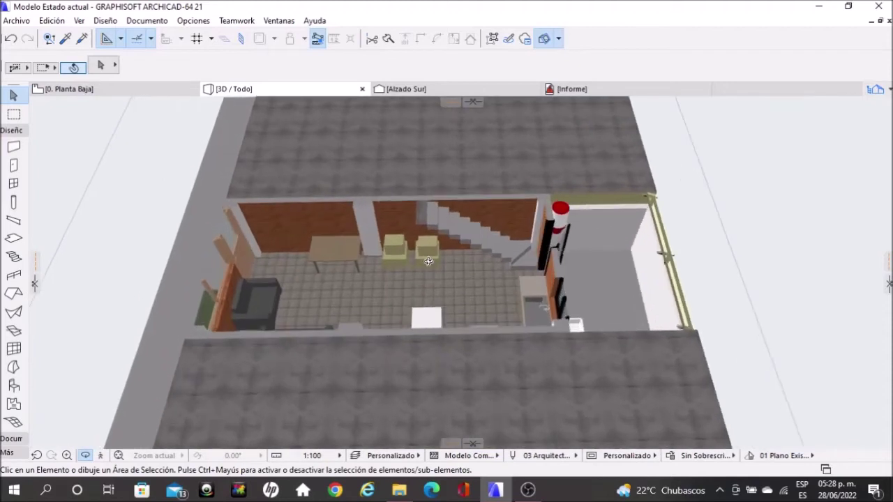
pyautogui.moveTo(412, 279); pyautogui.dragTo(388, 278)
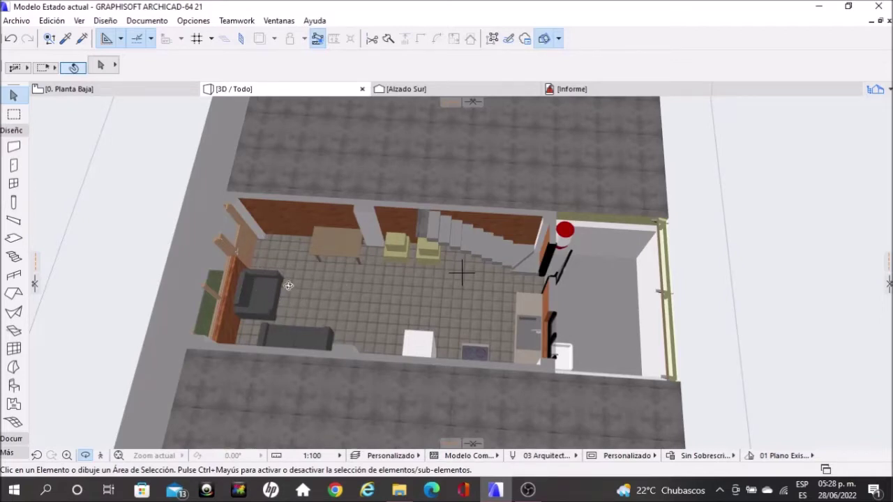
pyautogui.moveTo(380, 318)
pyautogui.mouseDown()
pyautogui.moveTo(510, 325)
pyautogui.moveTo(608, 308)
pyautogui.moveTo(496, 344)
pyautogui.mouseUp()
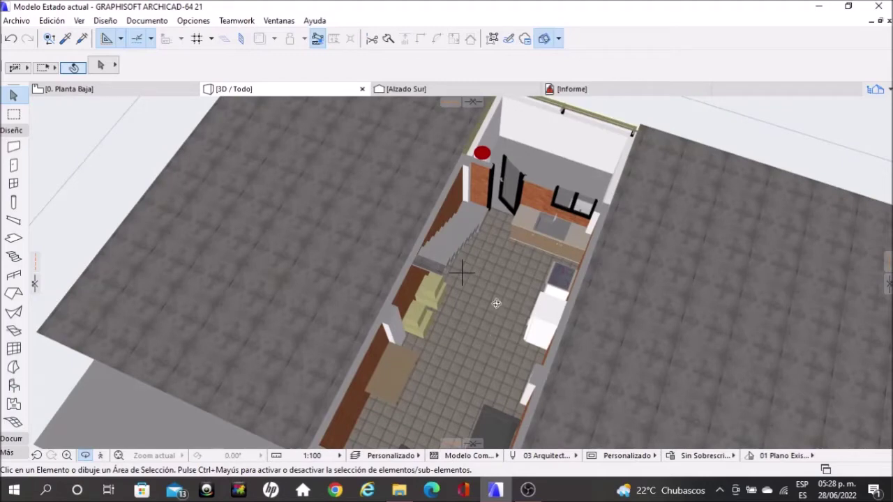
pyautogui.moveTo(418, 276)
pyautogui.mouseDown()
pyautogui.moveTo(358, 256)
pyautogui.moveTo(419, 241)
pyautogui.mouseUp()
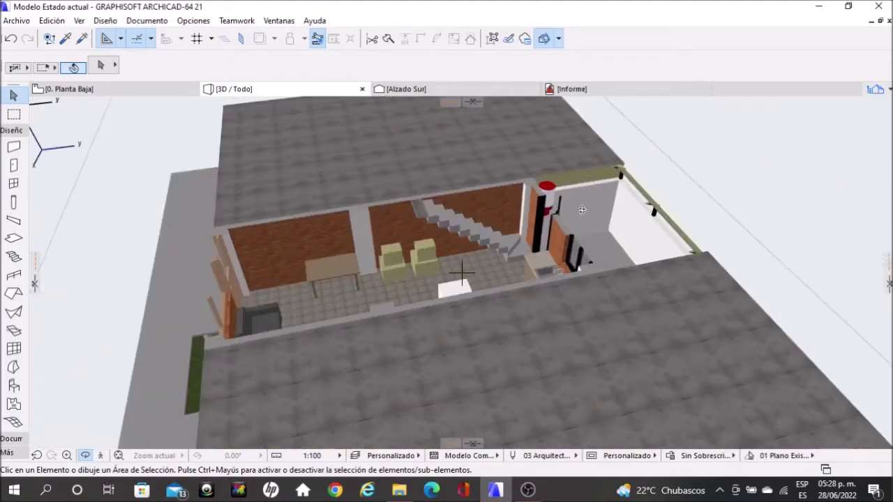
pyautogui.moveTo(487, 218); pyautogui.dragTo(438, 254)
# Orbit to a near top-down view of the bathroom, stairs and railing
pyautogui.scroll(2, 394, 297)
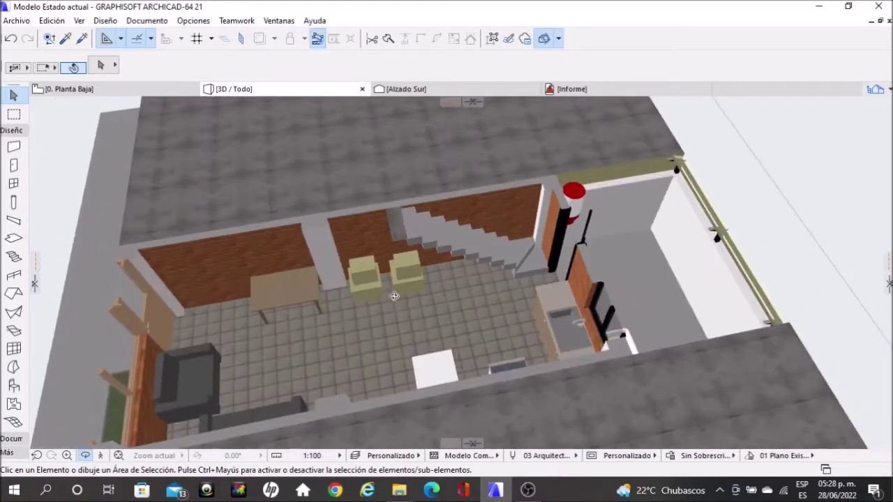
pyautogui.moveTo(394, 297); pyautogui.dragTo(361, 301)
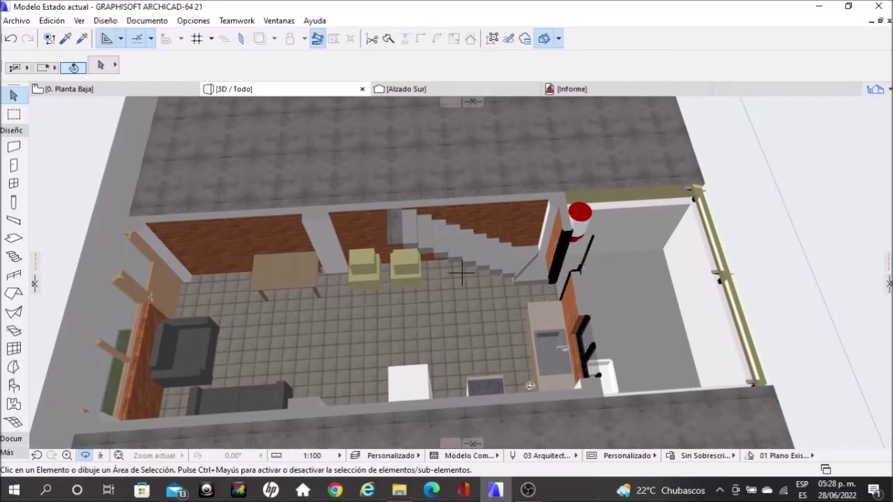
pyautogui.moveTo(581, 286); pyautogui.dragTo(484, 261)
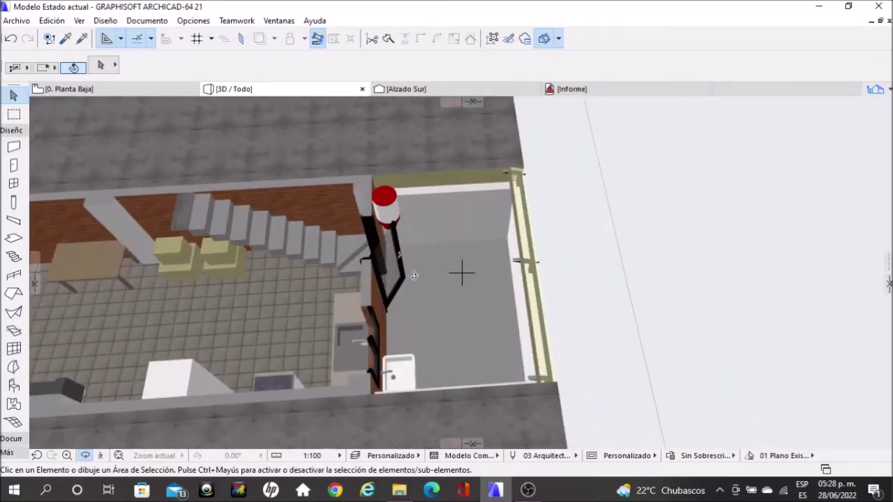
pyautogui.moveTo(413, 276); pyautogui.dragTo(406, 168)
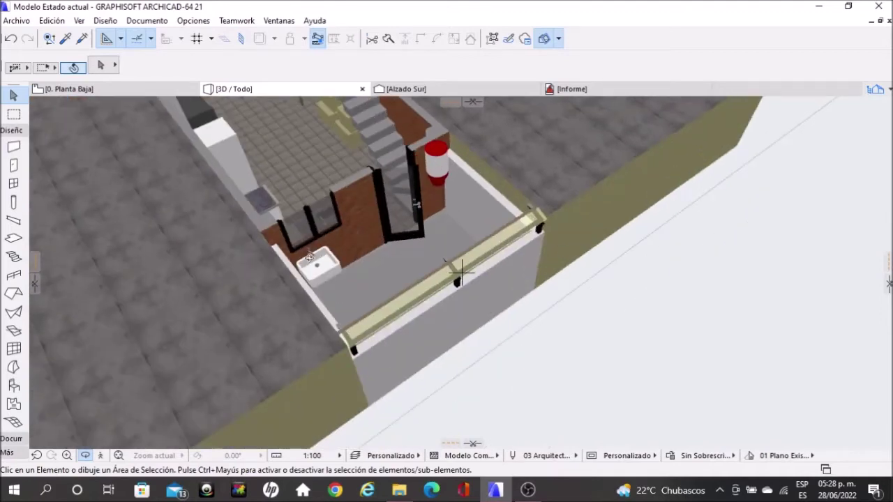
pyautogui.moveTo(358, 229)
pyautogui.mouseDown()
pyautogui.moveTo(438, 225)
pyautogui.moveTo(385, 221)
pyautogui.moveTo(552, 240)
pyautogui.moveTo(517, 236)
pyautogui.moveTo(532, 164)
pyautogui.moveTo(576, 208)
pyautogui.moveTo(567, 81)
pyautogui.mouseUp()
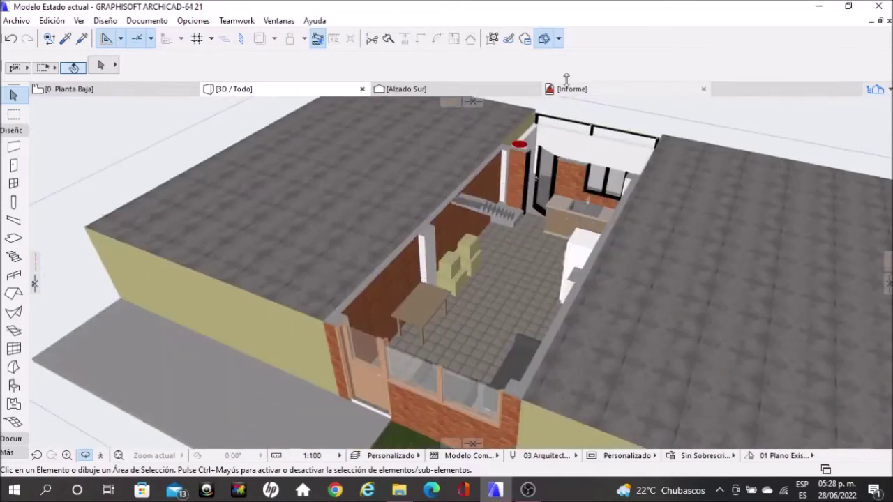
# Remove all cutting planes and return to a frontal view of the whole house
pyautogui.click(558, 38)
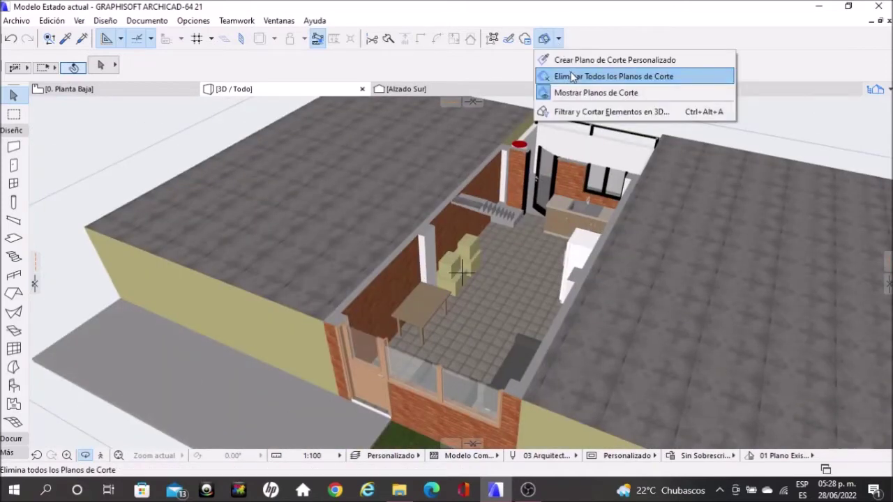
pyautogui.click(570, 76)
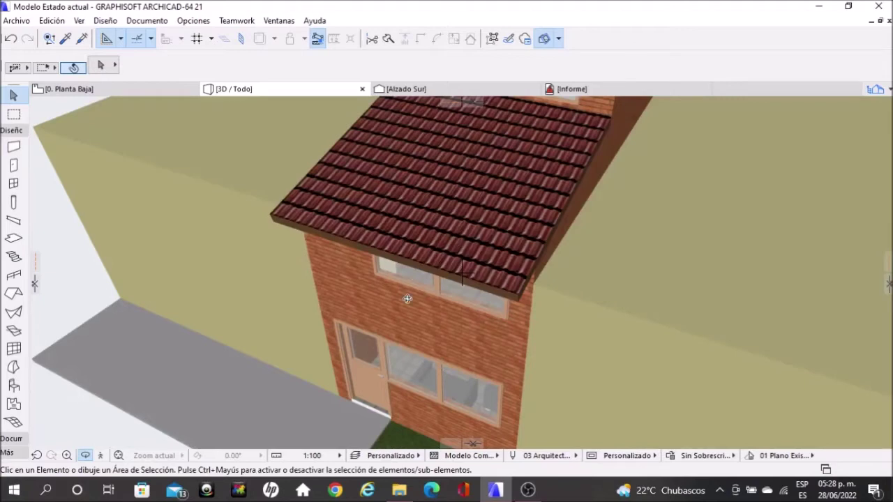
pyautogui.scroll(-3, 407, 298)
pyautogui.moveTo(434, 200); pyautogui.dragTo(462, 175)
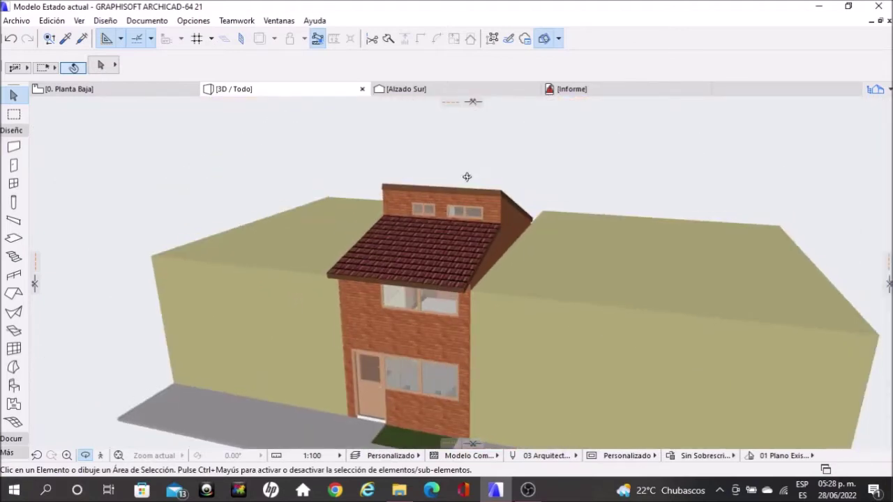
# Add a horizontal cutting plane at Z 8.32 and look into the upper floor
pyautogui.moveTo(472, 102)
pyautogui.moveTo(478, 105)
pyautogui.mouseDown()
pyautogui.moveTo(474, 255)
pyautogui.moveTo(463, 281)
pyautogui.mouseUp()
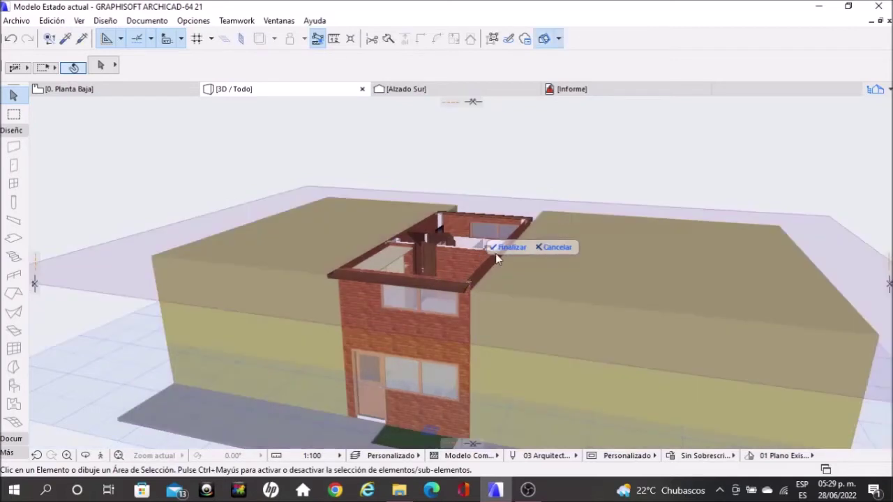
pyautogui.click(500, 246)
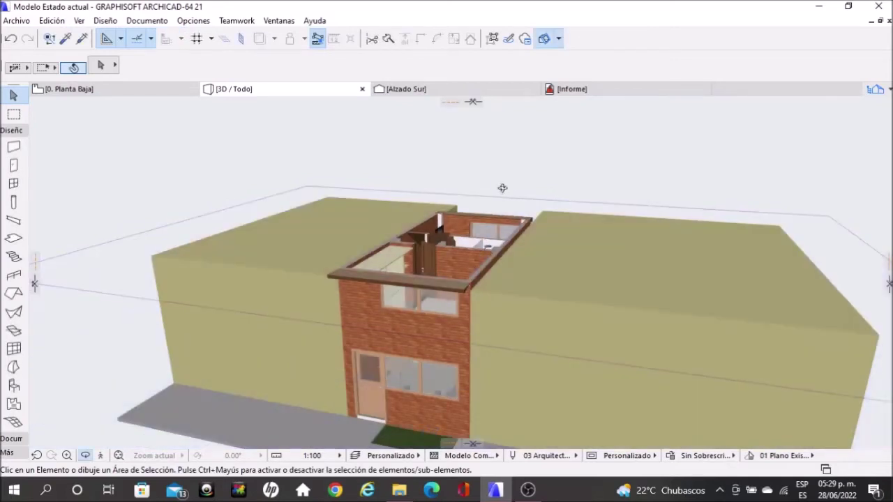
pyautogui.moveTo(492, 197)
pyautogui.keyDown('shift'); pyautogui.mouseDown(button='middle')
pyautogui.moveTo(555, 208)
pyautogui.moveTo(470, 241)
pyautogui.mouseUp(button='middle'); pyautogui.keyUp('shift')
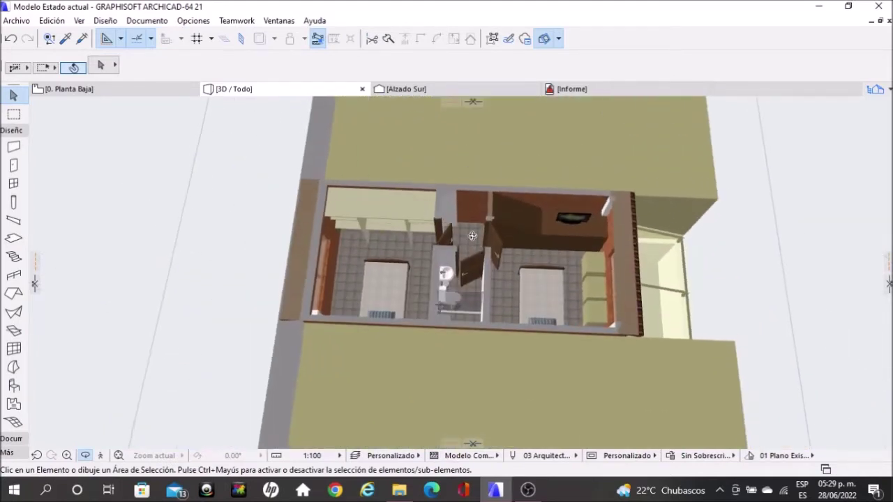
# Zoom and orbit along the upper floor to an overhead angle on the bedrooms
pyautogui.scroll(2, 469, 241)
pyautogui.scroll(2, 469, 242)
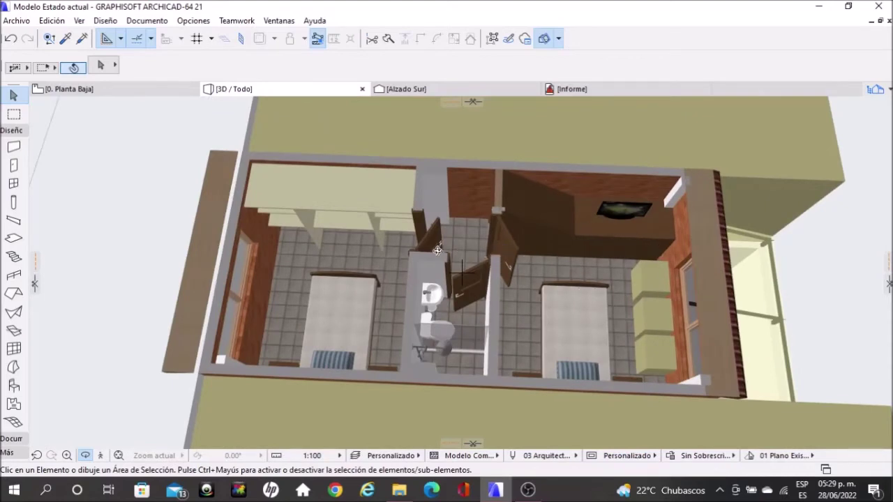
pyautogui.keyDown('shift'); pyautogui.moveTo(556, 247); pyautogui.dragTo(655, 214, button='middle'); pyautogui.keyUp('shift')
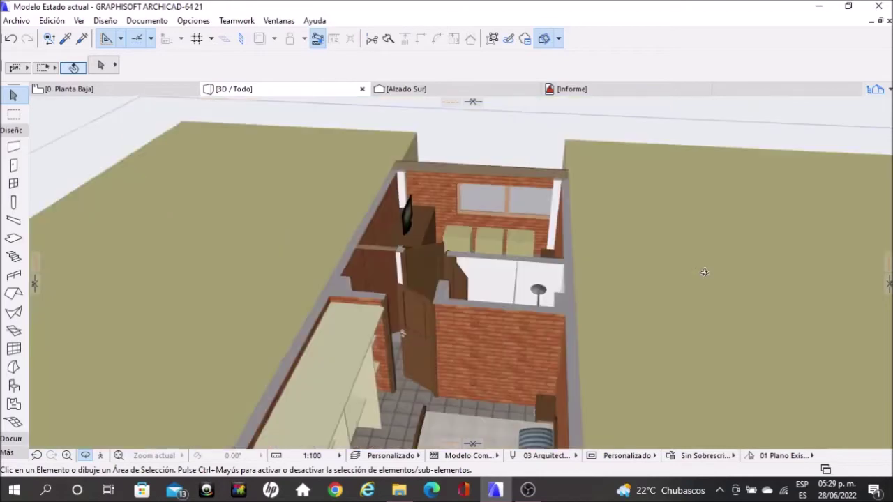
pyautogui.moveTo(686, 273)
pyautogui.keyDown('shift'); pyautogui.mouseDown(button='middle')
pyautogui.moveTo(713, 265)
pyautogui.moveTo(272, 334)
pyautogui.moveTo(409, 297)
pyautogui.moveTo(464, 322)
pyautogui.moveTo(336, 330)
pyautogui.moveTo(385, 260)
pyautogui.mouseUp(button='middle'); pyautogui.keyUp('shift')
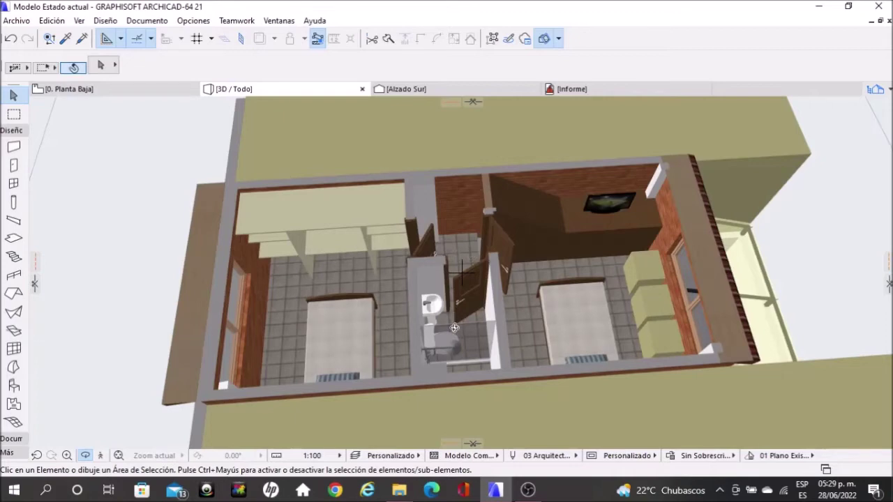
pyautogui.keyDown('shift'); pyautogui.moveTo(367, 373); pyautogui.dragTo(359, 377, button='middle'); pyautogui.keyUp('shift')
pyautogui.scroll(2, 432, 323)
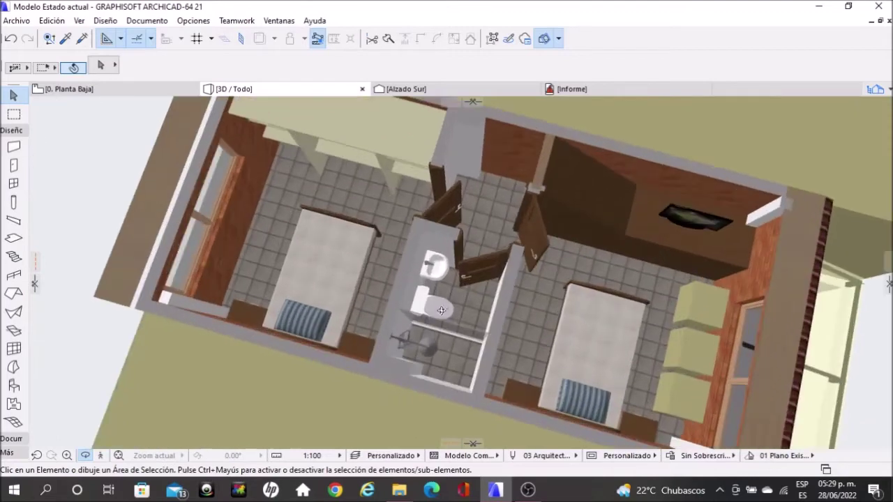
pyautogui.scroll(2, 441, 309)
pyautogui.scroll(2, 455, 241)
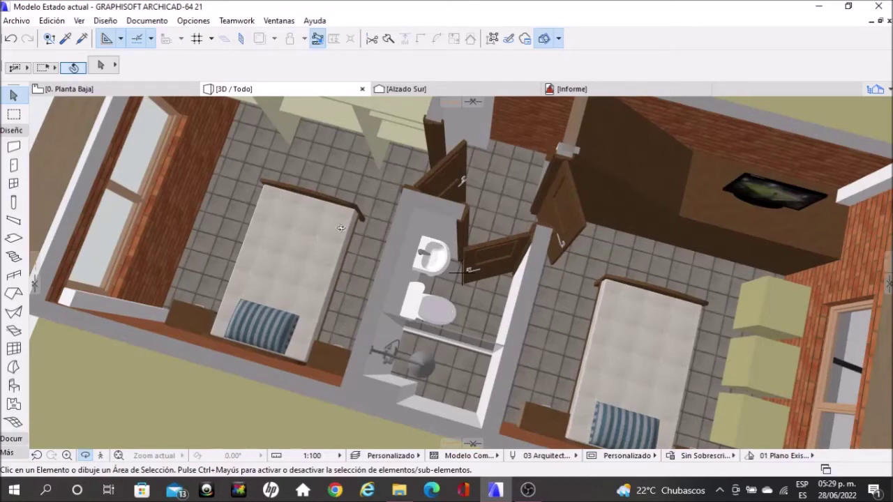
# Swing to a low oblique view, then orbit above the bedroom, bathroom and closet
pyautogui.moveTo(354, 211)
pyautogui.keyDown('shift'); pyautogui.mouseDown(button='middle')
pyautogui.moveTo(617, 227)
pyautogui.moveTo(586, 263)
pyautogui.mouseUp(button='middle'); pyautogui.keyUp('shift')
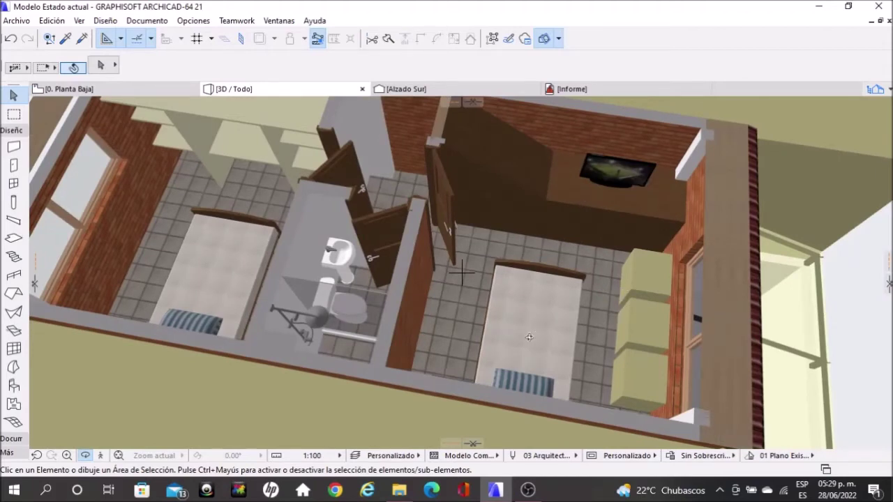
pyautogui.moveTo(431, 148)
pyautogui.mouseDown()
pyautogui.moveTo(590, 179)
pyautogui.moveTo(441, 195)
pyautogui.mouseUp()
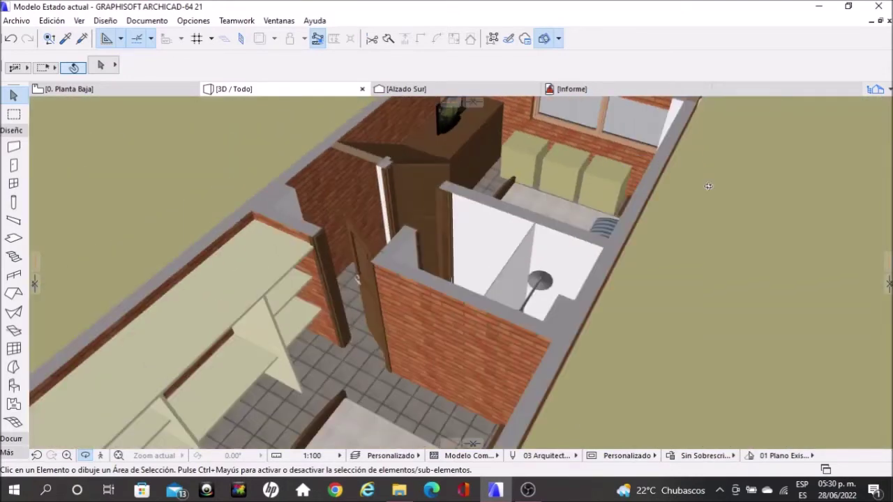
pyautogui.scroll(-2, 440, 194)
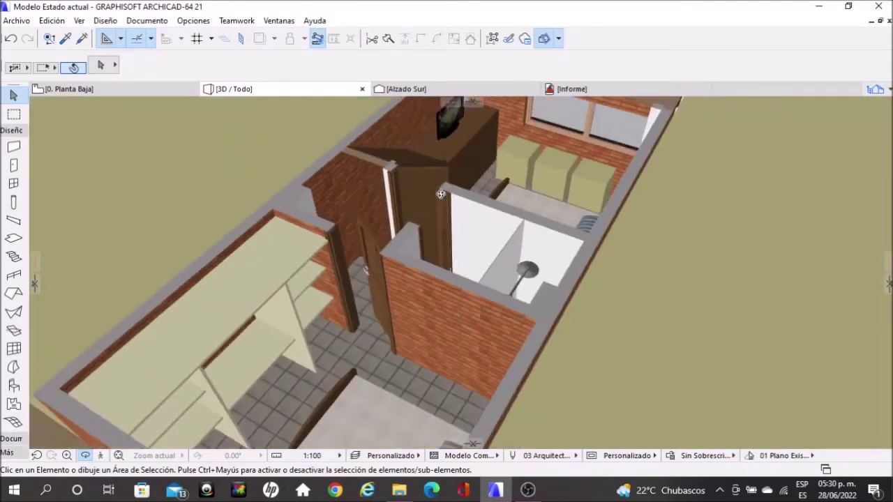
pyautogui.scroll(-2, 440, 194)
pyautogui.scroll(-2, 440, 194)
pyautogui.moveTo(440, 194)
pyautogui.mouseDown()
pyautogui.moveTo(517, 218)
pyautogui.moveTo(544, 183)
pyautogui.moveTo(465, 178)
pyautogui.moveTo(470, 158)
pyautogui.mouseUp()
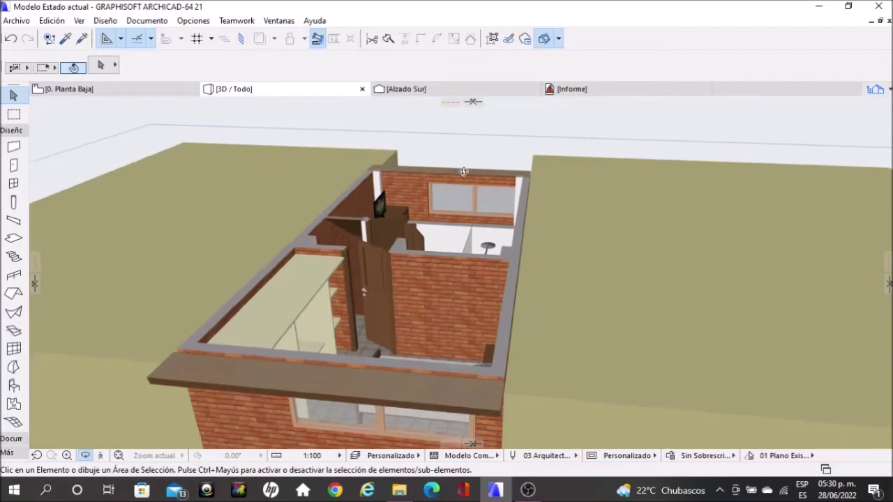
# Orbit to an eye-level front view, turn off the cutting planes, and tilt higher
pyautogui.scroll(-2, 470, 158)
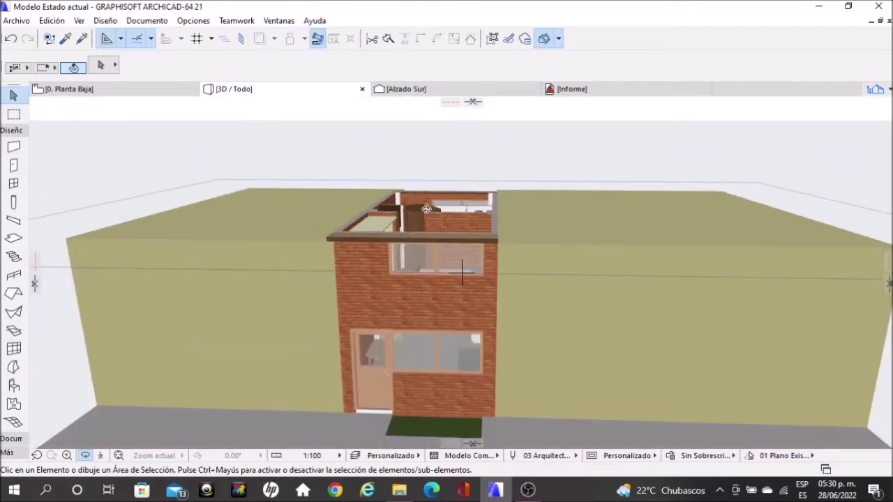
pyautogui.scroll(2, 427, 248)
pyautogui.moveTo(426, 248); pyautogui.dragTo(446, 224)
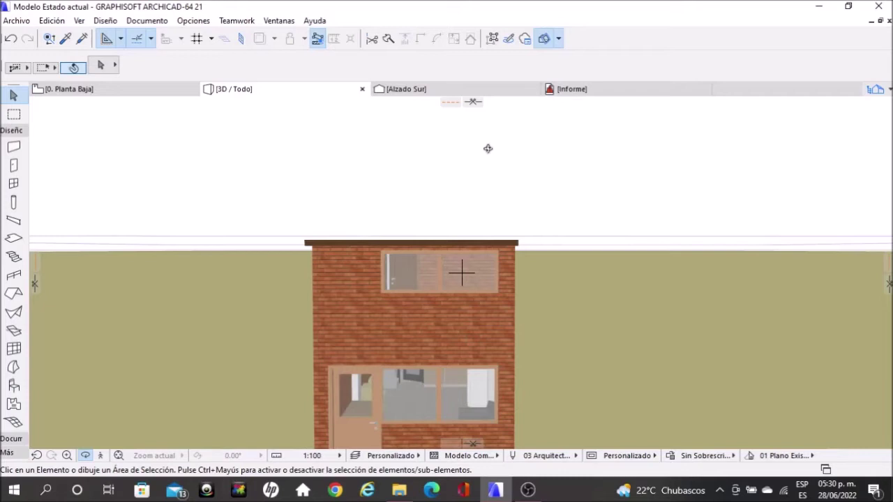
pyautogui.click(524, 39)
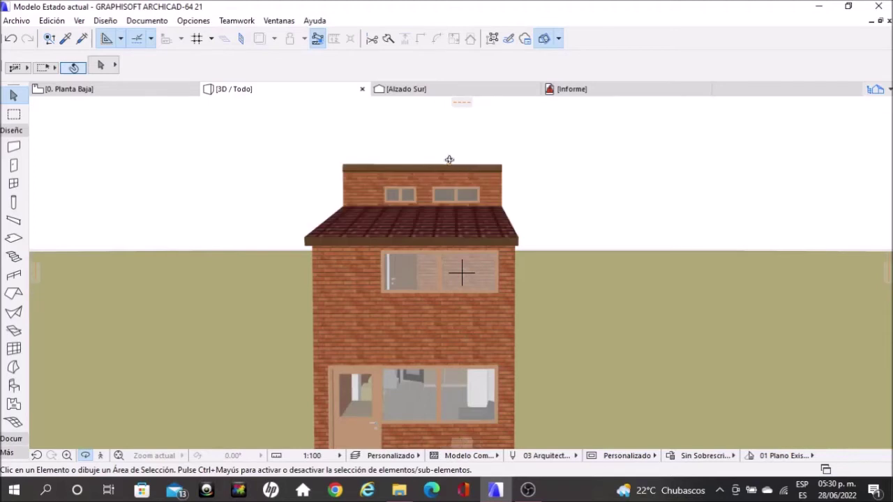
pyautogui.scroll(-3, 433, 150)
pyautogui.keyDown('shift'); pyautogui.moveTo(438, 258); pyautogui.dragTo(435, 282, button='middle'); pyautogui.keyUp('shift')
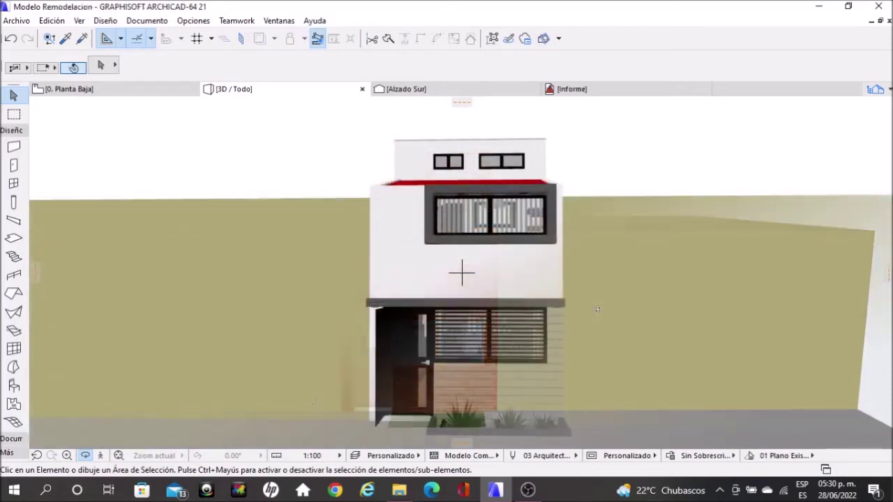
# Orbit around the white remodelled facade to see its right side and red roof
pyautogui.moveTo(455, 265)
pyautogui.keyDown('shift'); pyautogui.mouseDown(button='middle')
pyautogui.moveTo(397, 273)
pyautogui.moveTo(542, 273)
pyautogui.moveTo(456, 252)
pyautogui.mouseUp(button='middle'); pyautogui.keyUp('shift')
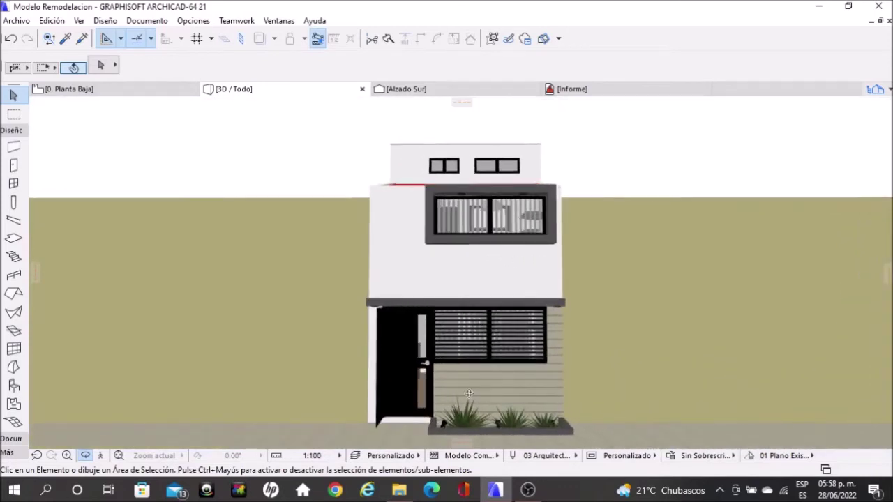
pyautogui.scroll(2, 472, 380)
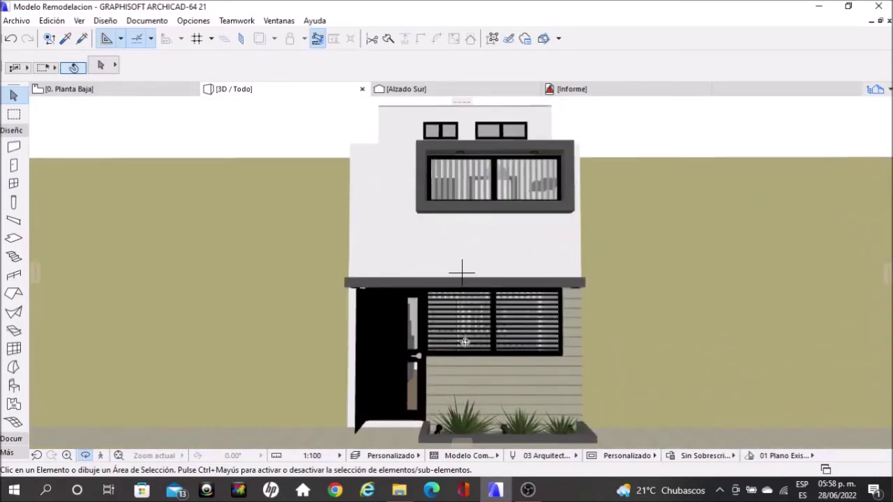
pyautogui.keyDown('shift'); pyautogui.moveTo(464, 345); pyautogui.dragTo(485, 301, button='middle'); pyautogui.keyUp('shift')
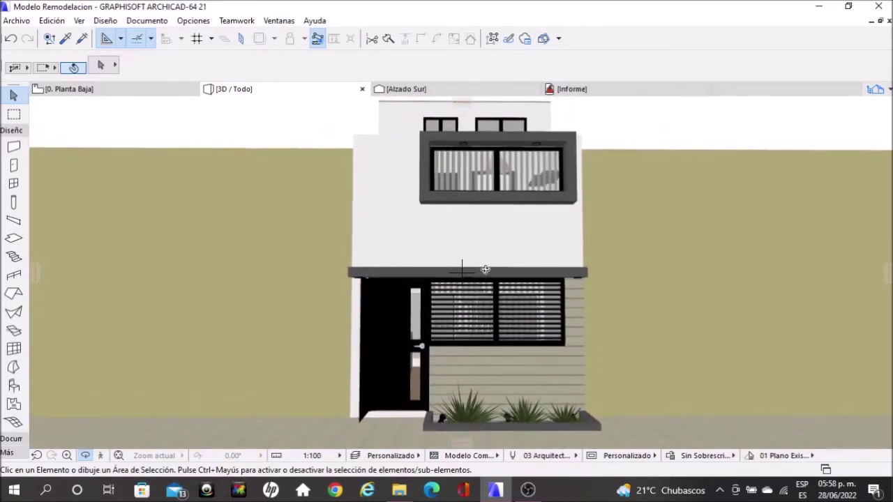
pyautogui.moveTo(433, 213)
pyautogui.keyDown('shift'); pyautogui.mouseDown(button='middle')
pyautogui.moveTo(467, 215)
pyautogui.moveTo(391, 222)
pyautogui.moveTo(391, 245)
pyautogui.moveTo(475, 221)
pyautogui.moveTo(472, 210)
pyautogui.moveTo(431, 206)
pyautogui.moveTo(401, 237)
pyautogui.mouseUp(button='middle'); pyautogui.keyUp('shift')
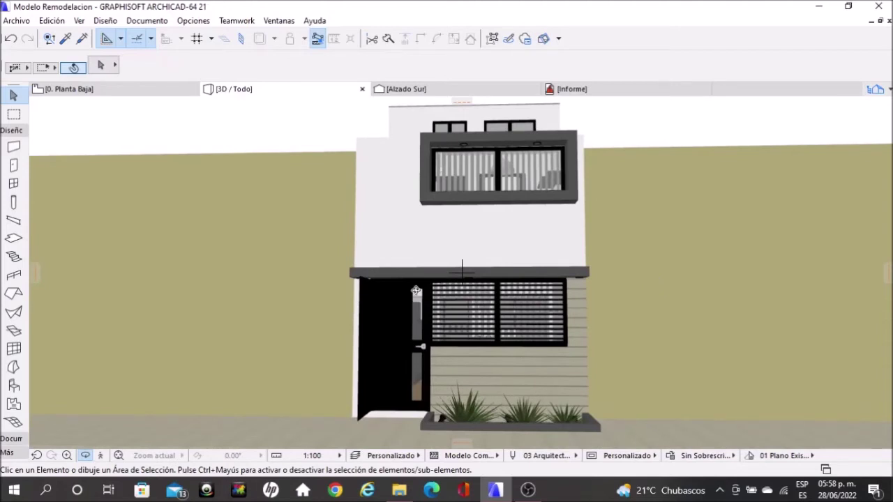
pyautogui.keyDown('shift'); pyautogui.moveTo(530, 226); pyautogui.dragTo(537, 235, button='middle'); pyautogui.keyUp('shift')
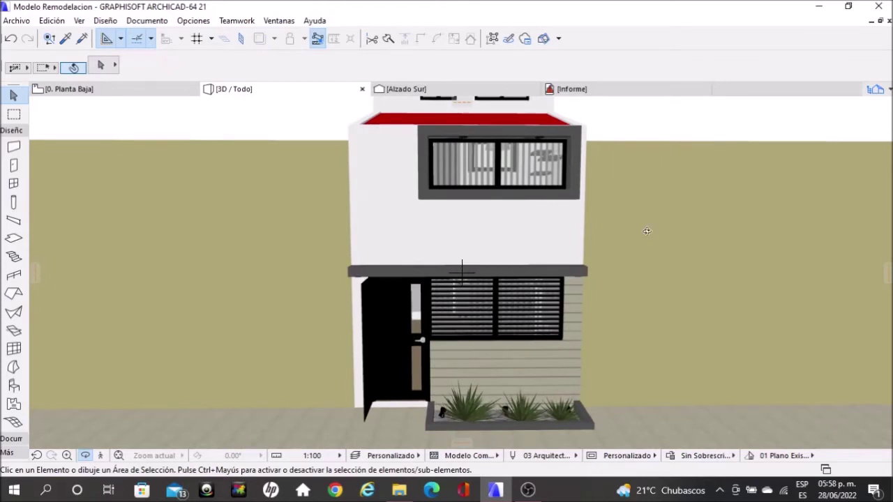
# Orbit to a low, near-frontal elevation of the facade and zoom toward the entrance
pyautogui.moveTo(504, 311)
pyautogui.mouseDown()
pyautogui.moveTo(430, 291)
pyautogui.moveTo(671, 316)
pyautogui.moveTo(399, 283)
pyautogui.moveTo(370, 297)
pyautogui.moveTo(405, 309)
pyautogui.moveTo(451, 306)
pyautogui.moveTo(510, 149)
pyautogui.mouseUp()
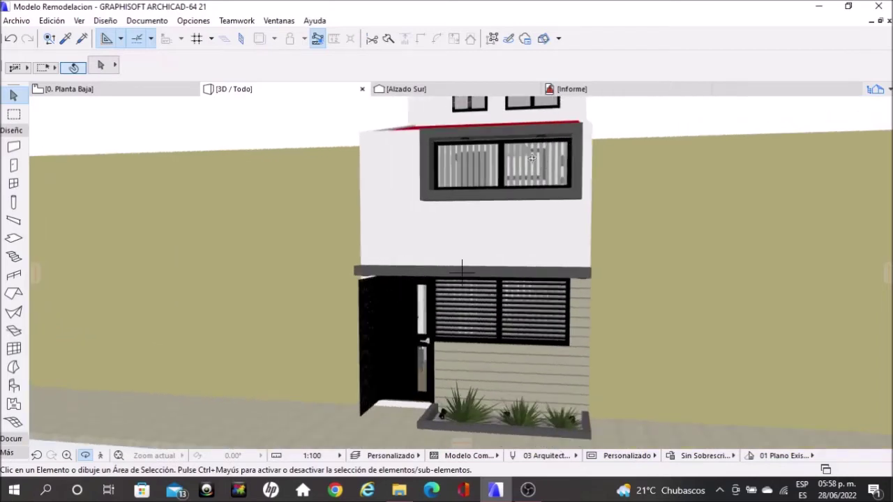
pyautogui.scroll(3, 461, 270)
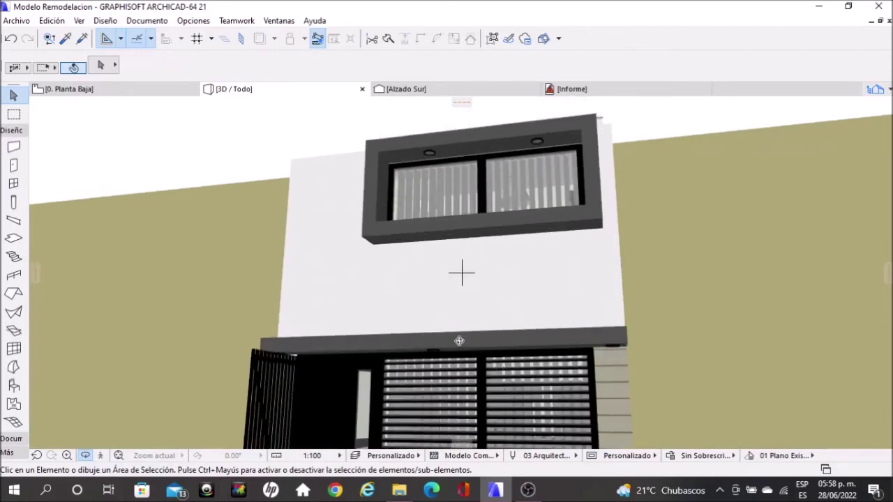
pyautogui.moveTo(459, 341); pyautogui.dragTo(581, 309)
pyautogui.moveTo(461, 272); pyautogui.dragTo(526, 315)
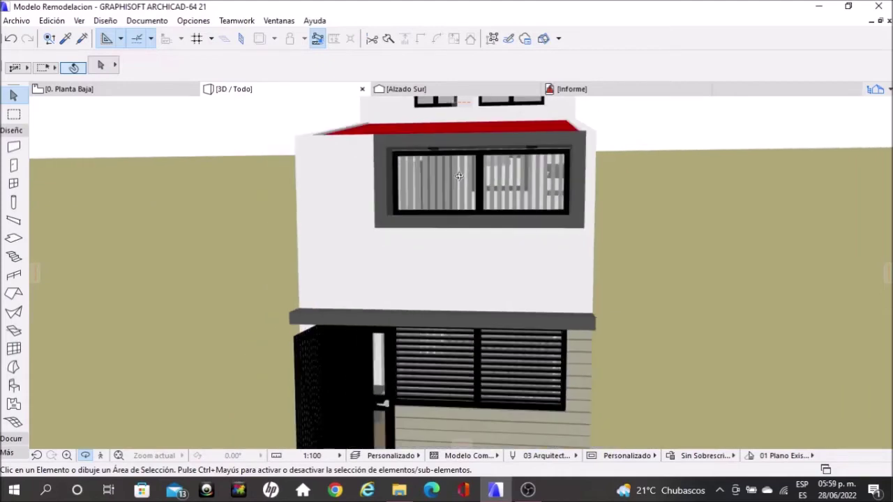
pyautogui.scroll(-2, 459, 176)
pyautogui.scroll(3, 505, 421)
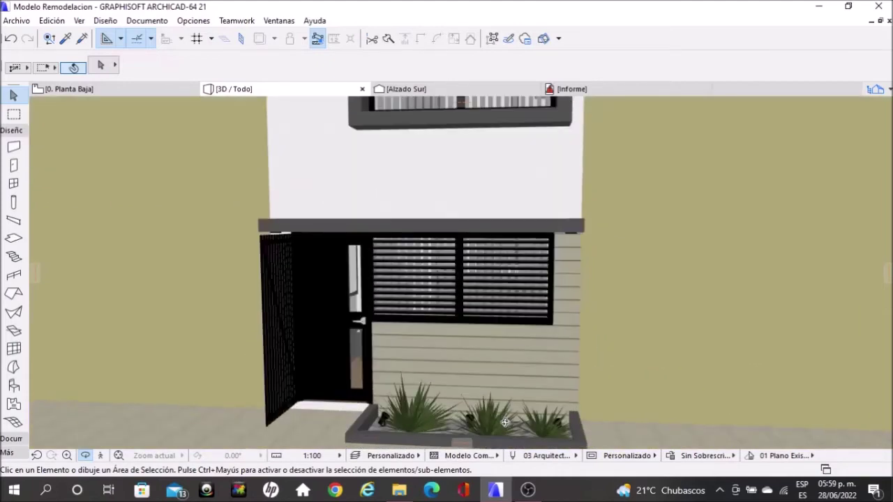
# Zoom and orbit around the entrance gate and louvred window from the front and right
pyautogui.moveTo(505, 421); pyautogui.dragTo(565, 434)
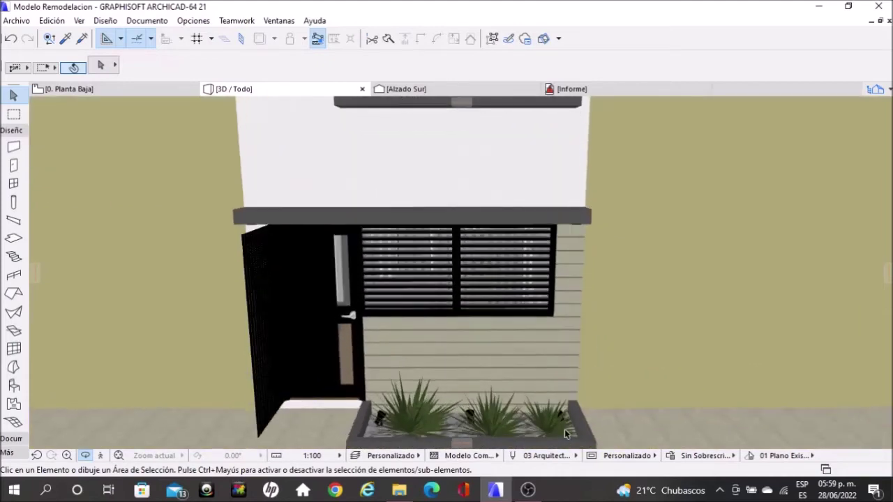
pyautogui.scroll(1, 439, 331)
pyautogui.scroll(2, 433, 352)
pyautogui.scroll(2, 423, 380)
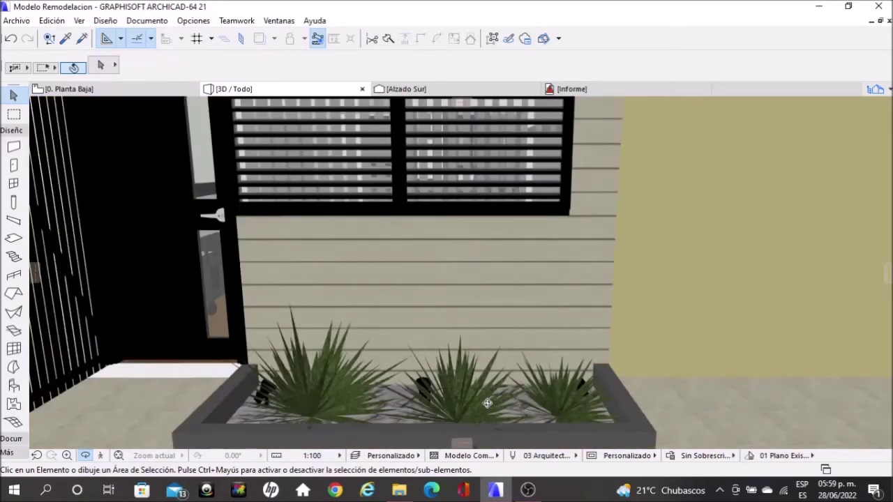
pyautogui.scroll(-1, 423, 380)
pyautogui.scroll(-2, 575, 403)
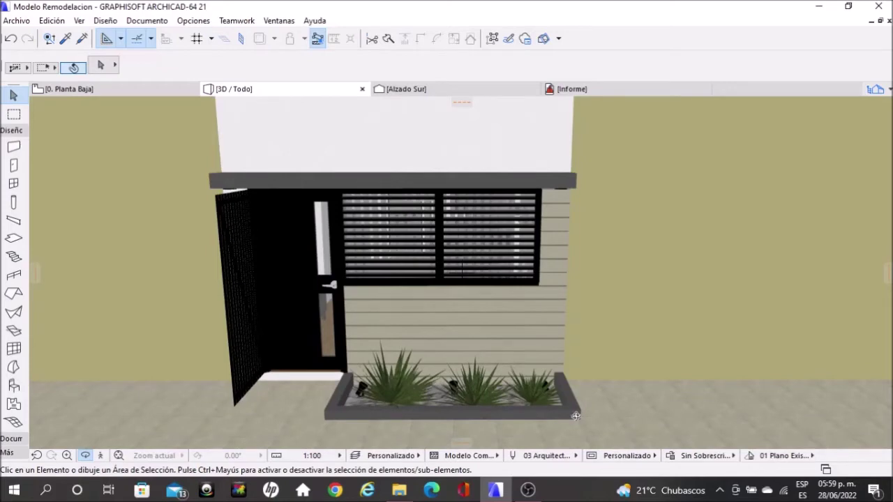
pyautogui.moveTo(576, 415); pyautogui.dragTo(471, 309)
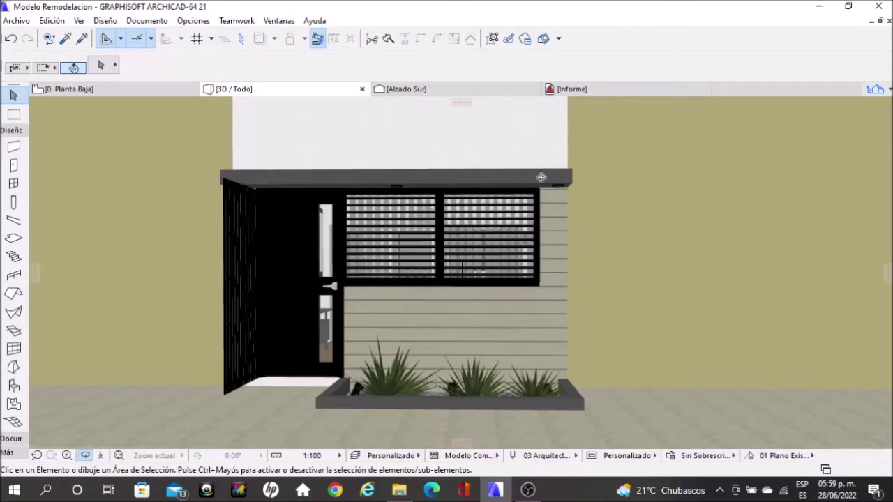
pyautogui.moveTo(454, 219)
pyautogui.mouseDown()
pyautogui.moveTo(301, 226)
pyautogui.moveTo(386, 208)
pyautogui.mouseUp()
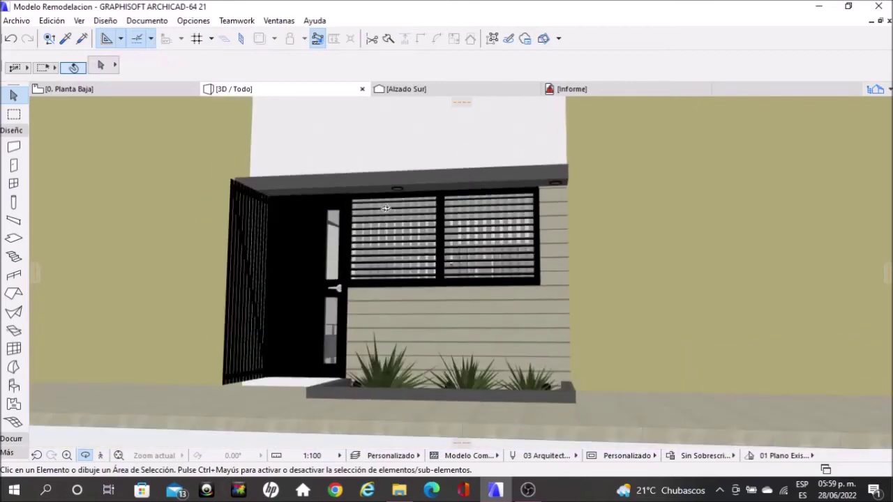
# Pan up to the ground and plants, then orbit head-on and down to street level
pyautogui.scroll(-5, 386, 208)
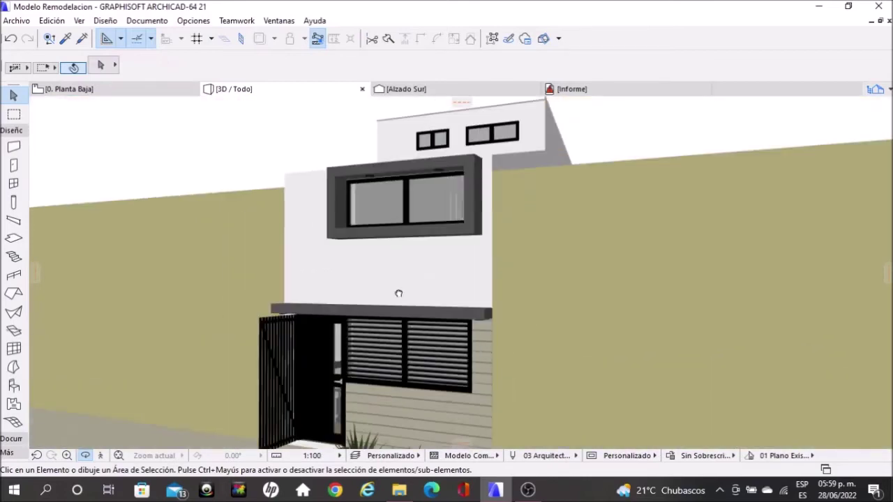
pyautogui.moveTo(398, 294); pyautogui.dragTo(392, 234, button='middle')
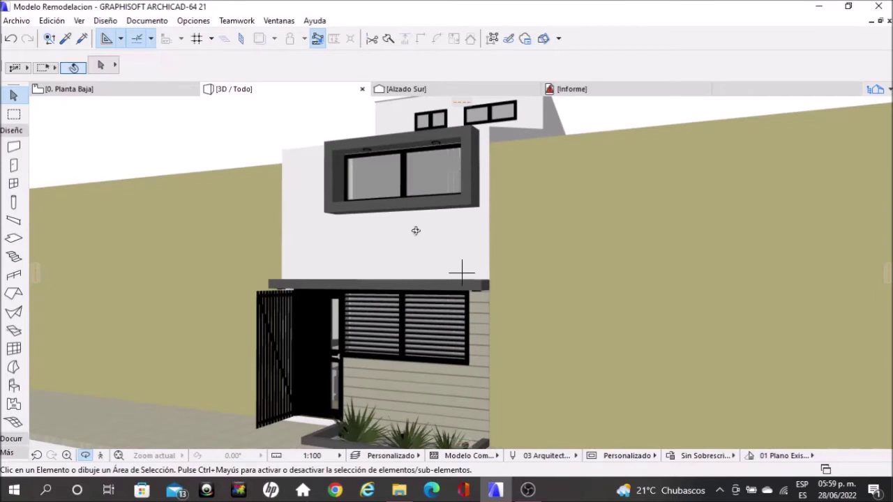
pyautogui.moveTo(392, 234)
pyautogui.mouseDown()
pyautogui.moveTo(380, 237)
pyautogui.moveTo(452, 179)
pyautogui.mouseUp()
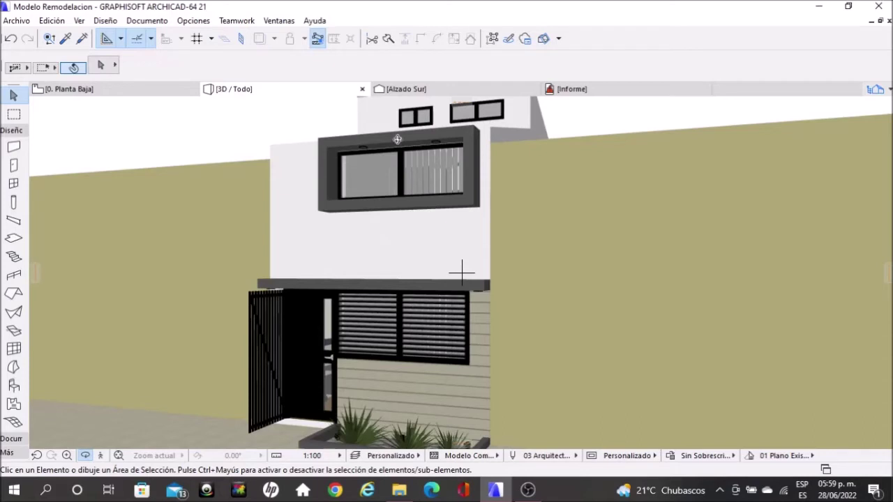
pyautogui.moveTo(396, 139)
pyautogui.mouseDown()
pyautogui.moveTo(482, 148)
pyautogui.moveTo(469, 190)
pyautogui.mouseUp()
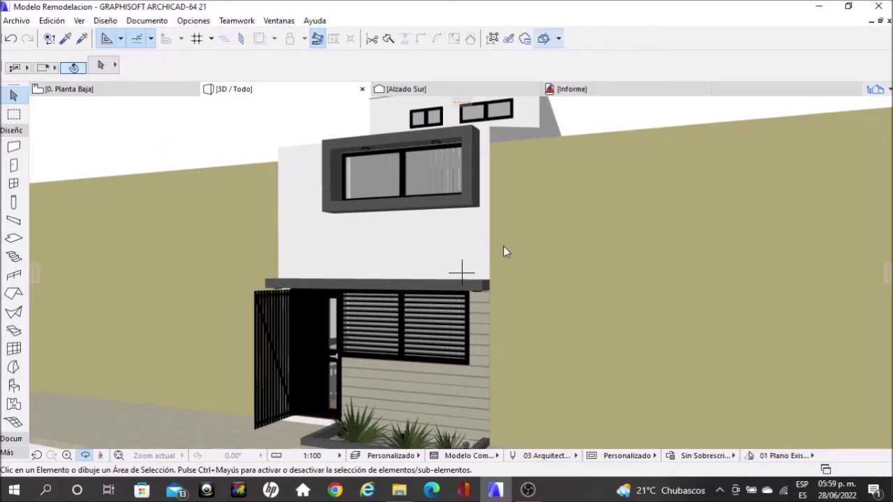
pyautogui.moveTo(503, 246); pyautogui.dragTo(568, 234)
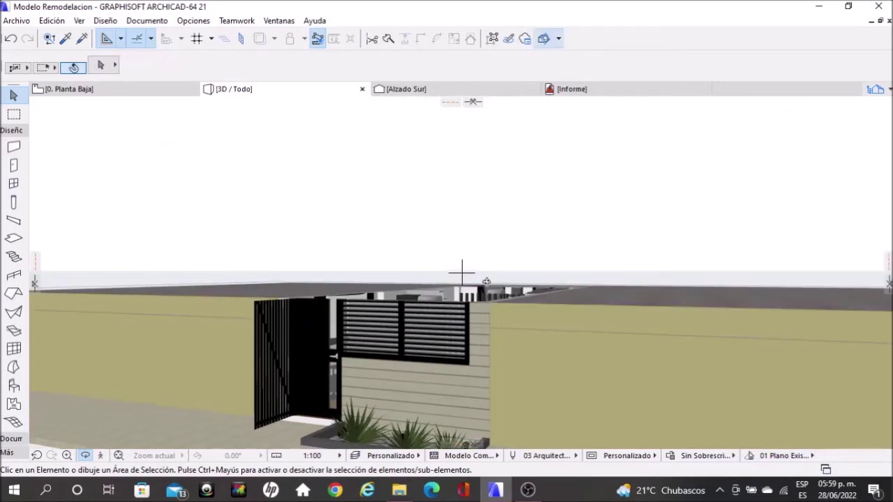
# Orbit from street level to a top-down view of the ground floor, facing the kitchen and sofa
pyautogui.moveTo(463, 307)
pyautogui.mouseDown()
pyautogui.moveTo(473, 234)
pyautogui.moveTo(398, 326)
pyautogui.mouseUp()
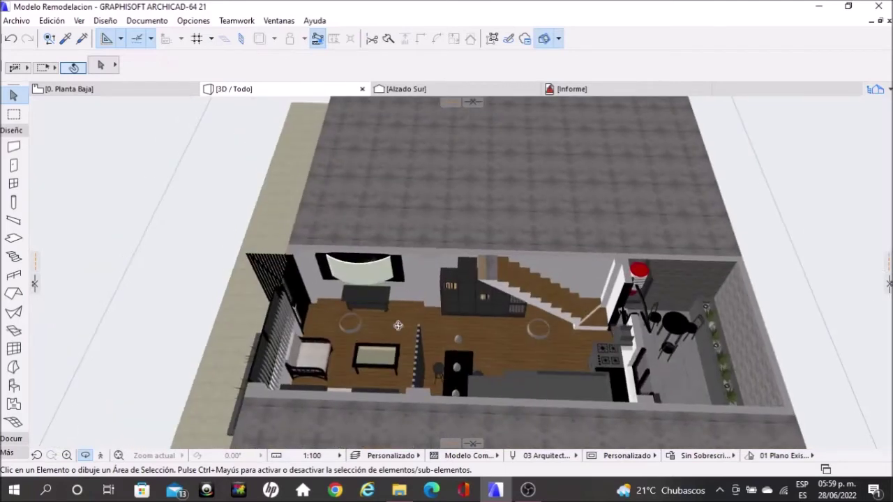
pyautogui.scroll(2, 397, 326)
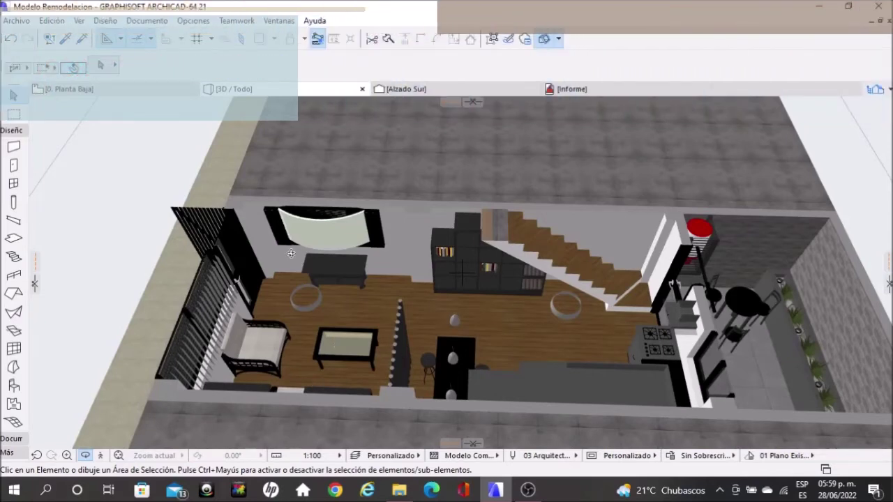
pyautogui.moveTo(408, 365)
pyautogui.mouseDown()
pyautogui.moveTo(222, 302)
pyautogui.moveTo(294, 258)
pyautogui.mouseUp()
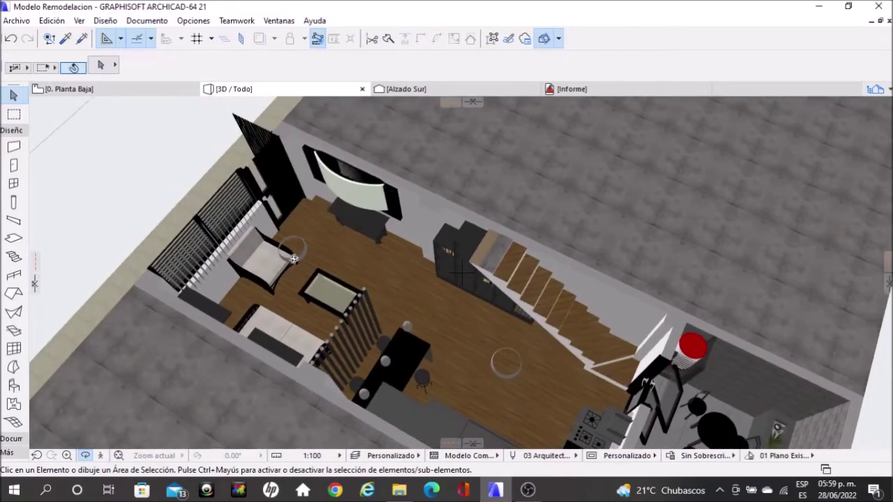
pyautogui.scroll(3, 293, 258)
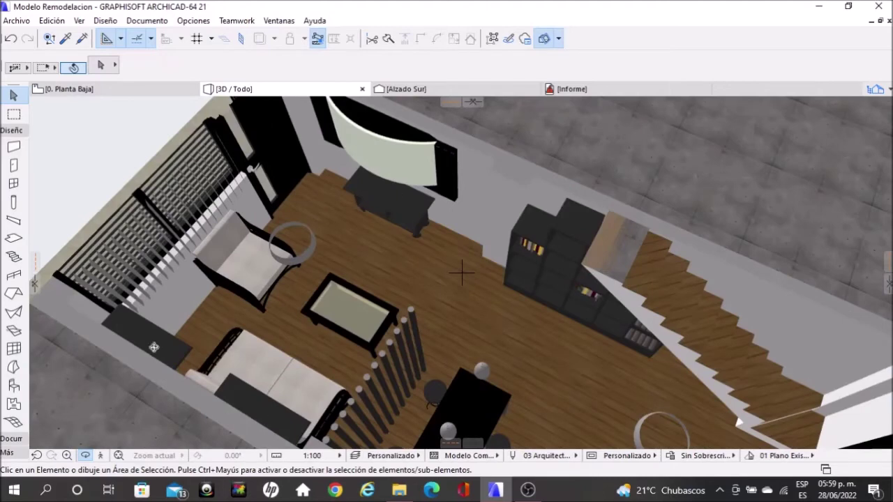
pyautogui.moveTo(203, 257)
pyautogui.mouseDown()
pyautogui.moveTo(165, 252)
pyautogui.moveTo(333, 228)
pyautogui.moveTo(393, 184)
pyautogui.moveTo(147, 163)
pyautogui.moveTo(398, 311)
pyautogui.moveTo(334, 262)
pyautogui.moveTo(426, 242)
pyautogui.moveTo(369, 215)
pyautogui.mouseUp()
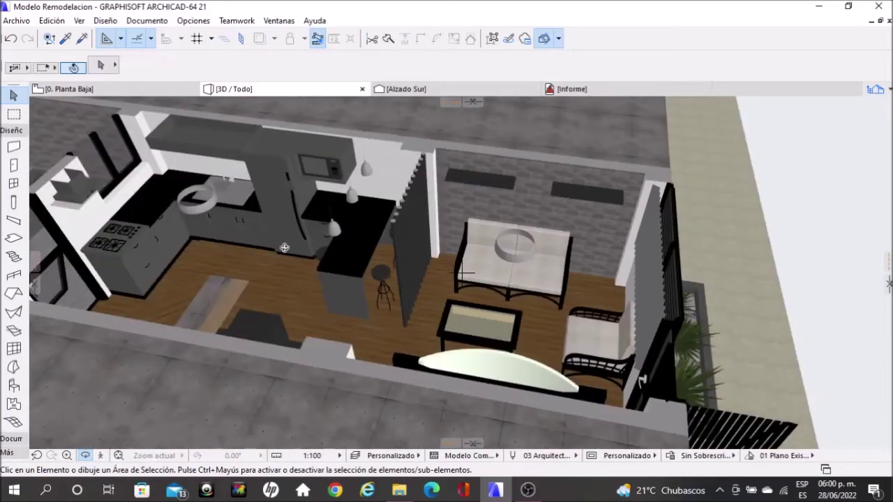
# Orbit and zoom from the living room to a steep overhead view of the kitchen and dining area
pyautogui.moveTo(285, 248); pyautogui.dragTo(413, 249)
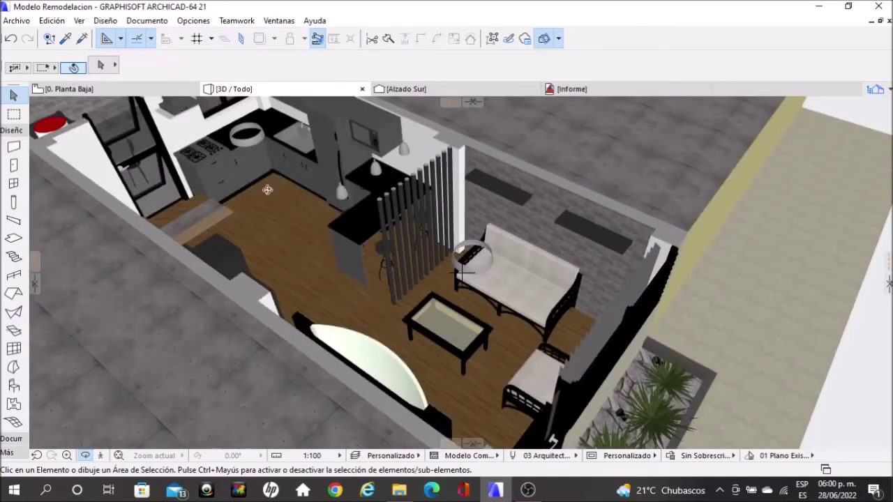
pyautogui.moveTo(268, 190)
pyautogui.mouseDown()
pyautogui.moveTo(423, 222)
pyautogui.moveTo(433, 207)
pyautogui.mouseUp()
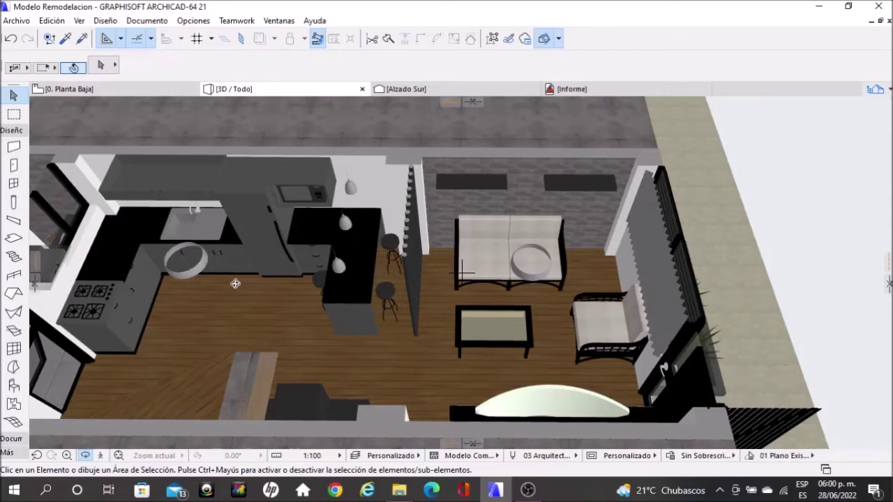
pyautogui.scroll(-2, 235, 283)
pyautogui.scroll(3, 356, 288)
pyautogui.moveTo(355, 288)
pyautogui.mouseDown()
pyautogui.moveTo(588, 253)
pyautogui.moveTo(448, 243)
pyautogui.mouseUp()
pyautogui.scroll(2, 385, 290)
pyautogui.moveTo(386, 289)
pyautogui.mouseDown()
pyautogui.moveTo(397, 302)
pyautogui.moveTo(777, 198)
pyautogui.mouseUp()
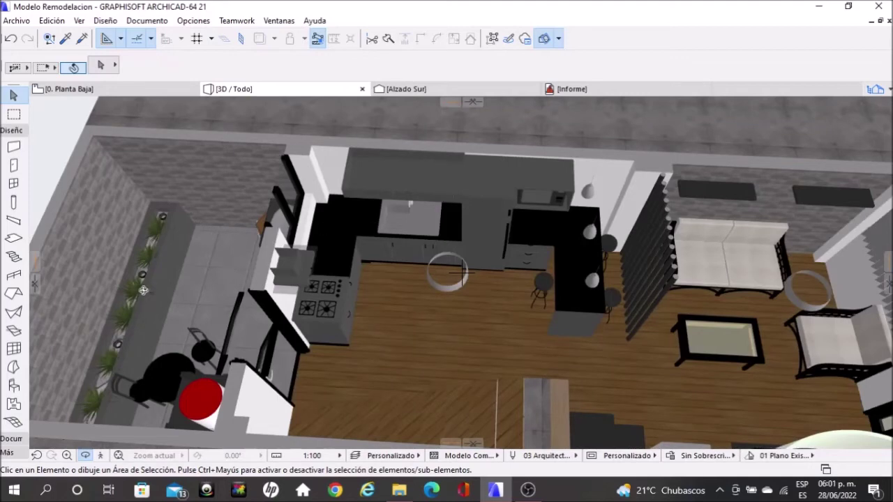
pyautogui.moveTo(231, 328)
pyautogui.mouseDown()
pyautogui.moveTo(187, 286)
pyautogui.moveTo(692, 267)
pyautogui.mouseUp()
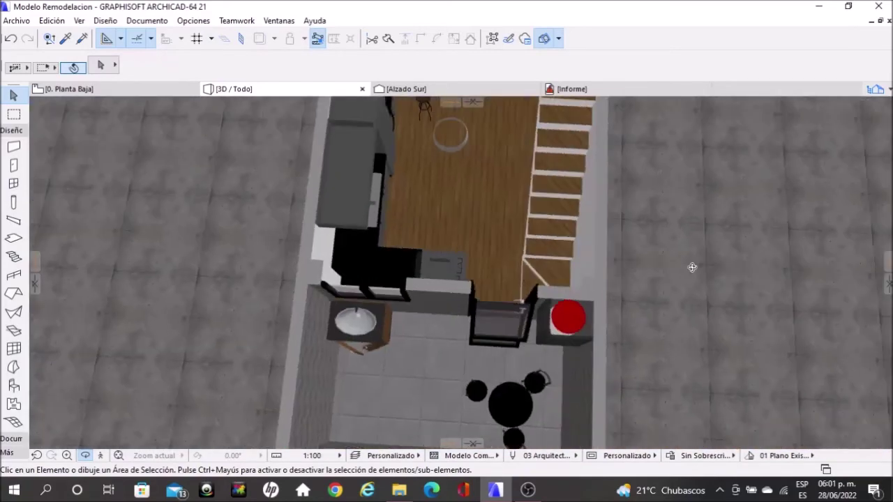
# Zoom in and shift the view to centre the patio and its front wall
pyautogui.scroll(2, 371, 345)
pyautogui.scroll(2, 374, 361)
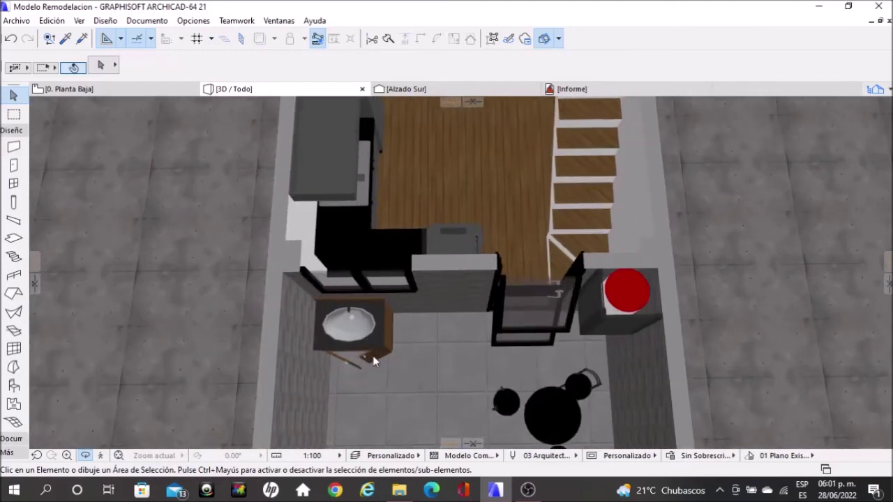
pyautogui.moveTo(373, 360); pyautogui.dragTo(399, 315, button='middle')
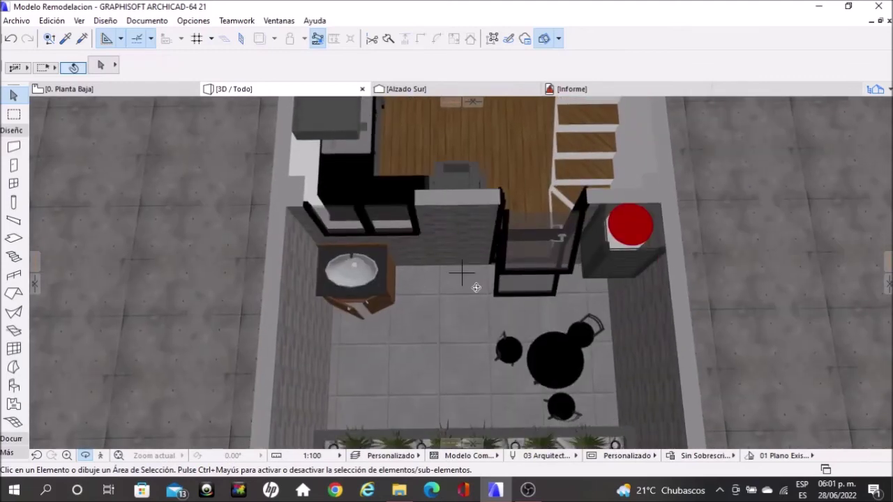
pyautogui.keyDown('shift'); pyautogui.moveTo(475, 287); pyautogui.dragTo(512, 286, button='middle'); pyautogui.keyUp('shift')
pyautogui.scroll(-1, 513, 282)
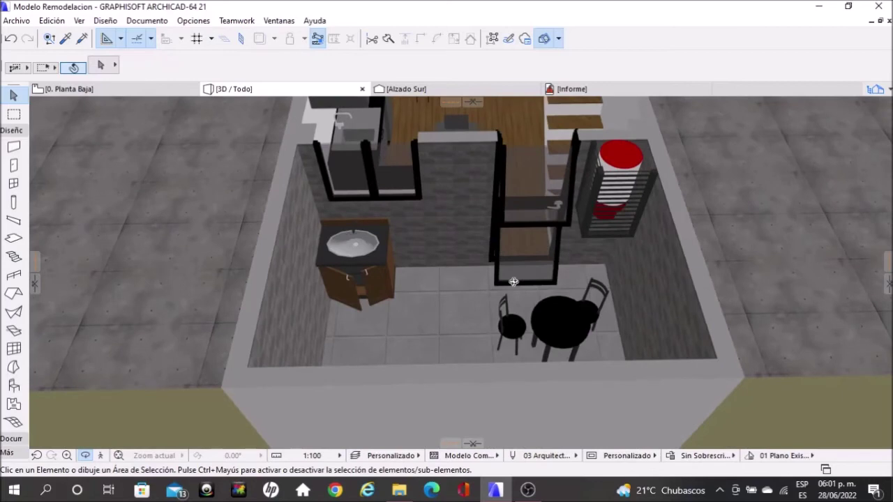
pyautogui.scroll(1, 513, 282)
pyautogui.scroll(1, 604, 338)
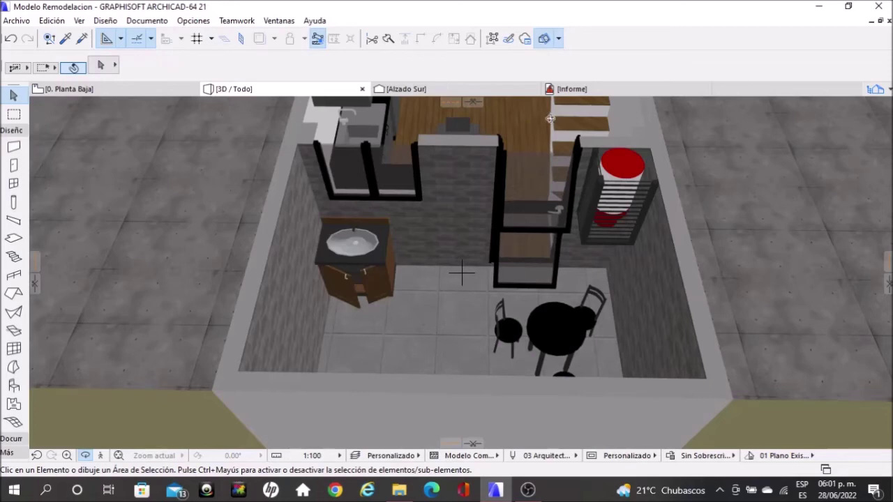
# Orbit past the sink and stairs to a steeper overhead view of the patio
pyautogui.scroll(3, 530, 124)
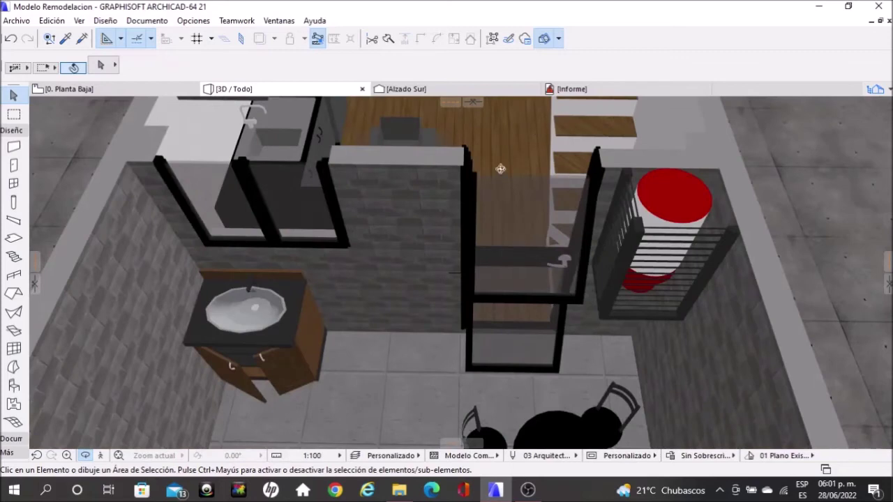
pyautogui.moveTo(520, 160); pyautogui.dragTo(520, 218)
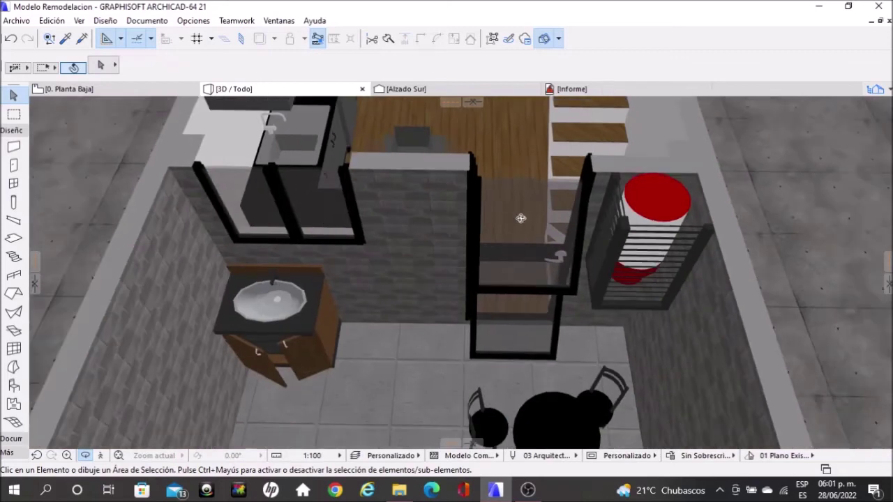
pyautogui.scroll(-3, 521, 218)
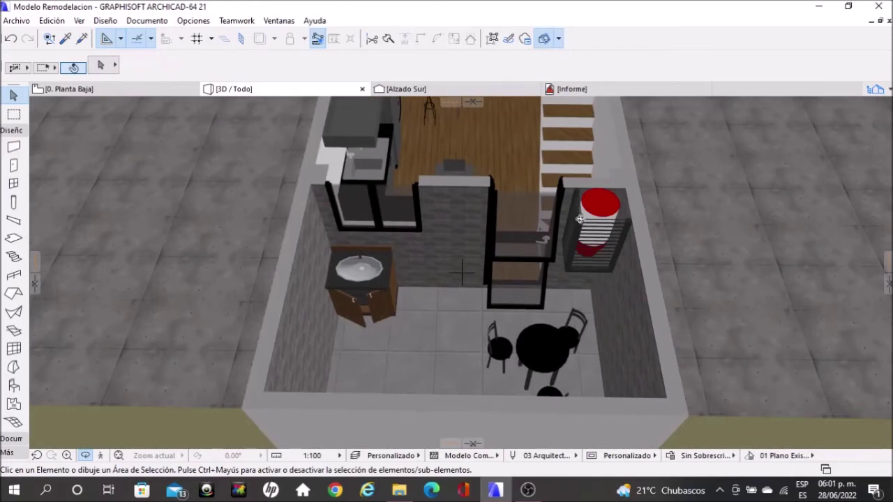
pyautogui.moveTo(563, 235); pyautogui.dragTo(674, 220)
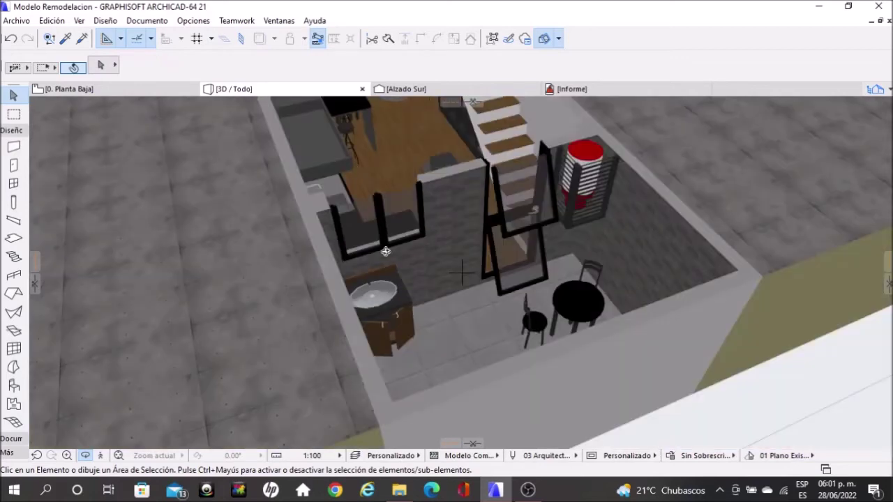
pyautogui.moveTo(500, 307)
pyautogui.mouseDown()
pyautogui.moveTo(497, 230)
pyautogui.moveTo(386, 229)
pyautogui.mouseUp()
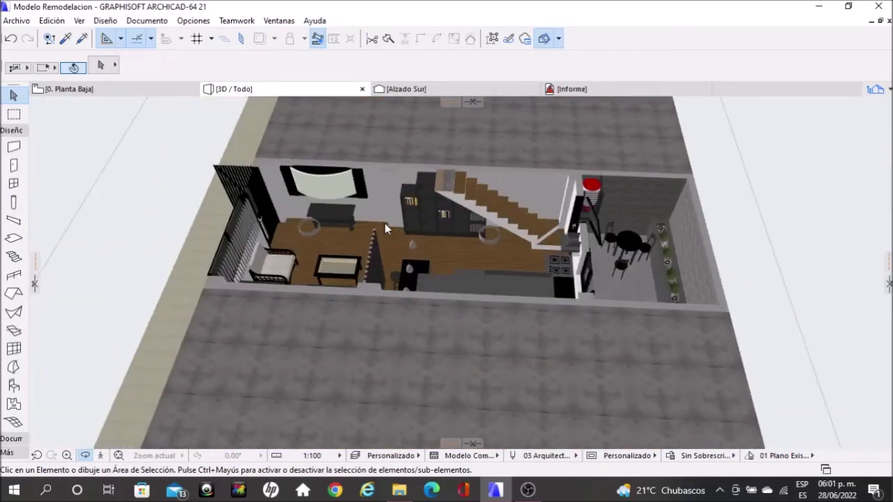
# Orbit and zoom to a top-down view of the whole furnished ground floor
pyautogui.moveTo(386, 229); pyautogui.dragTo(482, 183)
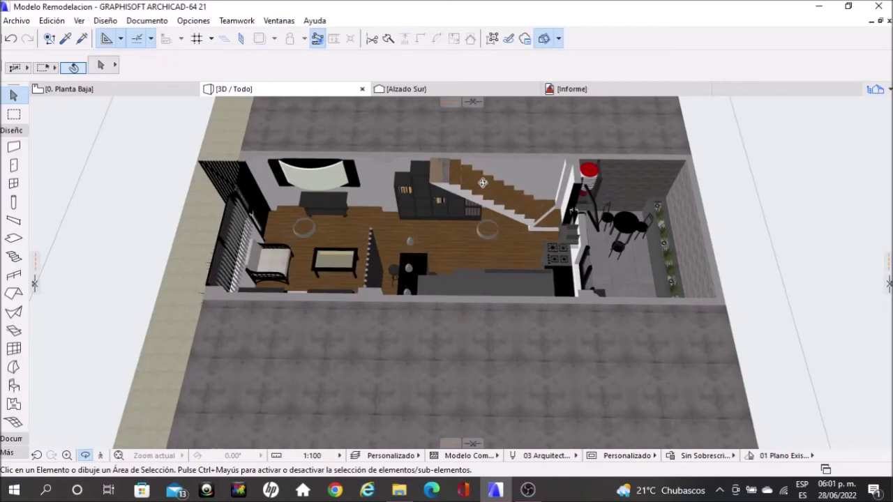
pyautogui.scroll(2, 415, 198)
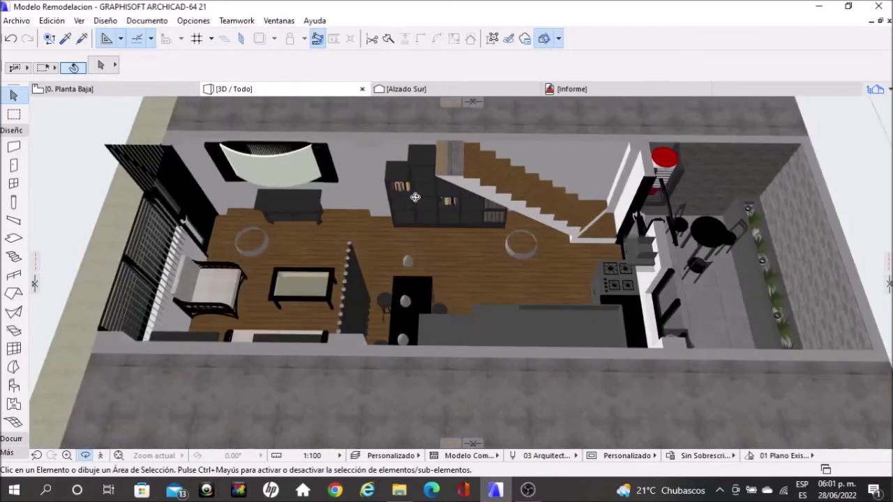
pyautogui.scroll(2, 415, 198)
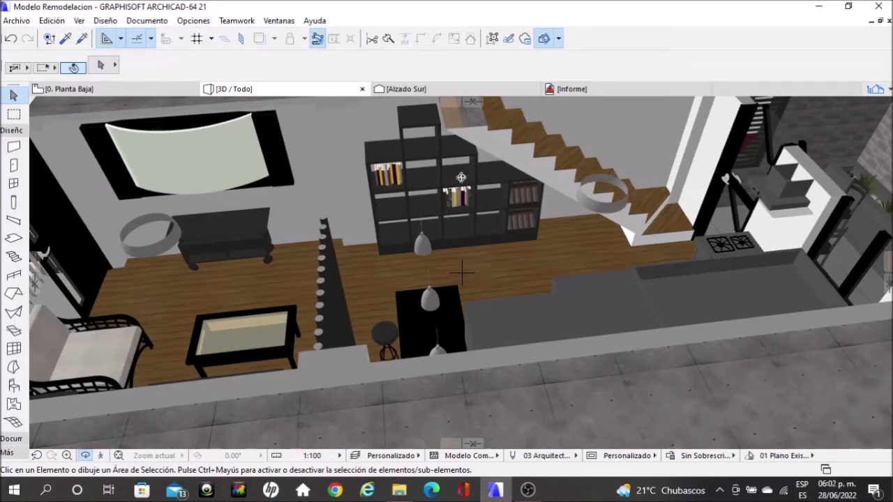
pyautogui.scroll(-5, 504, 303)
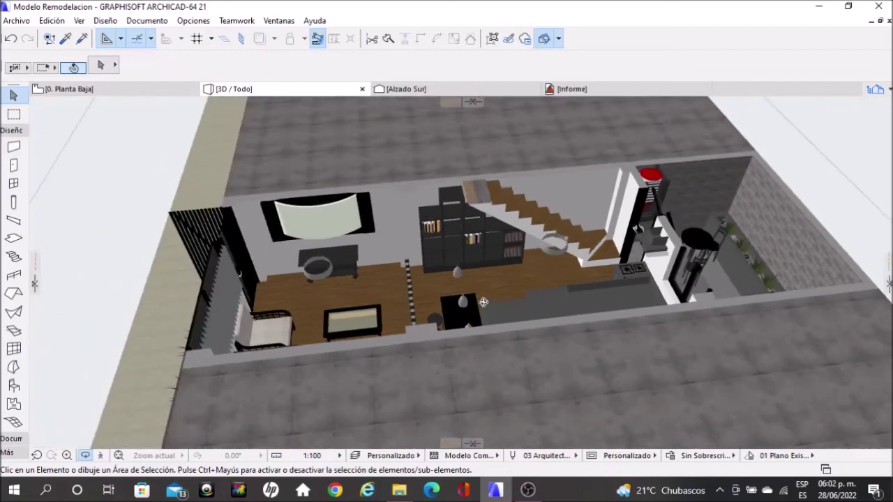
pyautogui.scroll(-2, 483, 301)
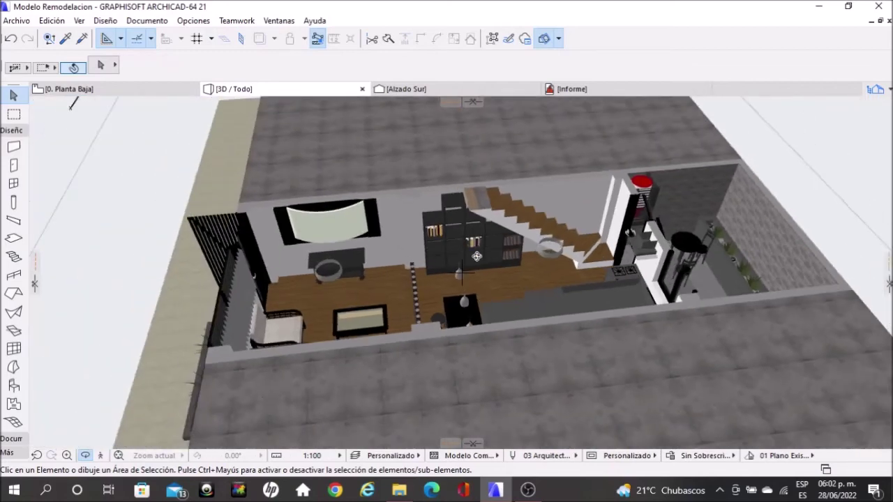
# Bring up the 3D Cutting Planes dropdown in the toolbar
pyautogui.click(556, 32)
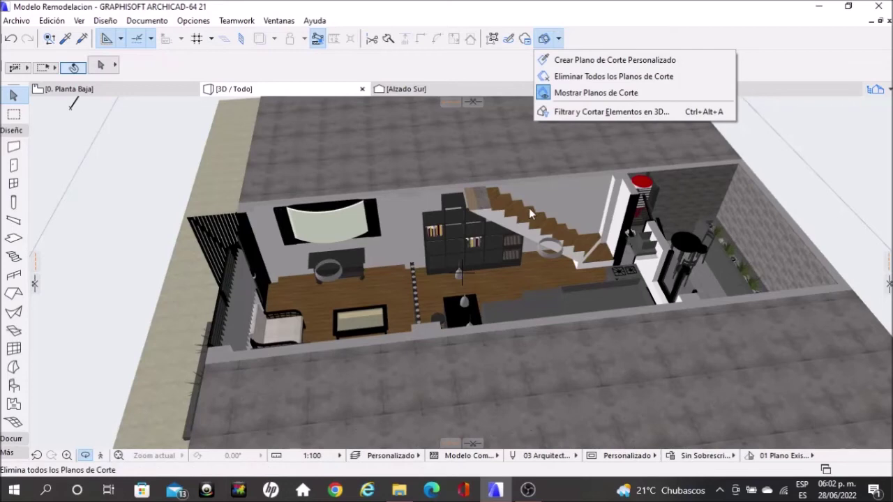
pyautogui.click(155, 135)
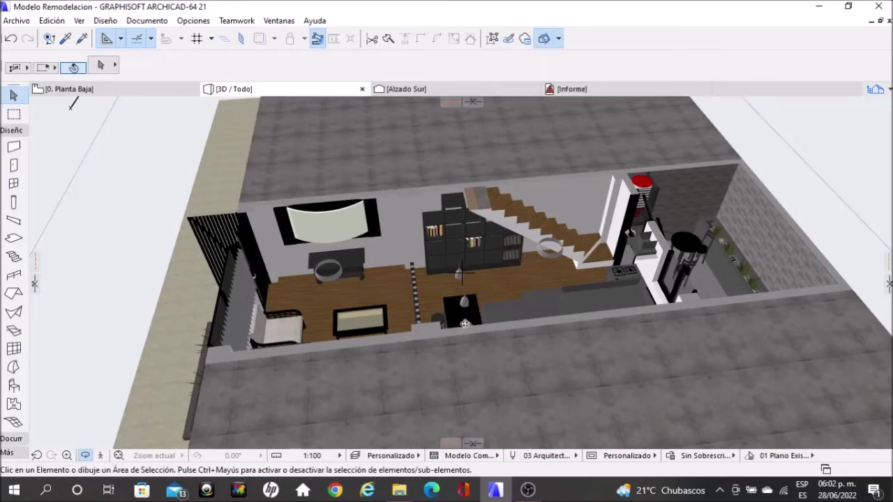
pyautogui.scroll(3, 473, 292)
pyautogui.scroll(2, 488, 300)
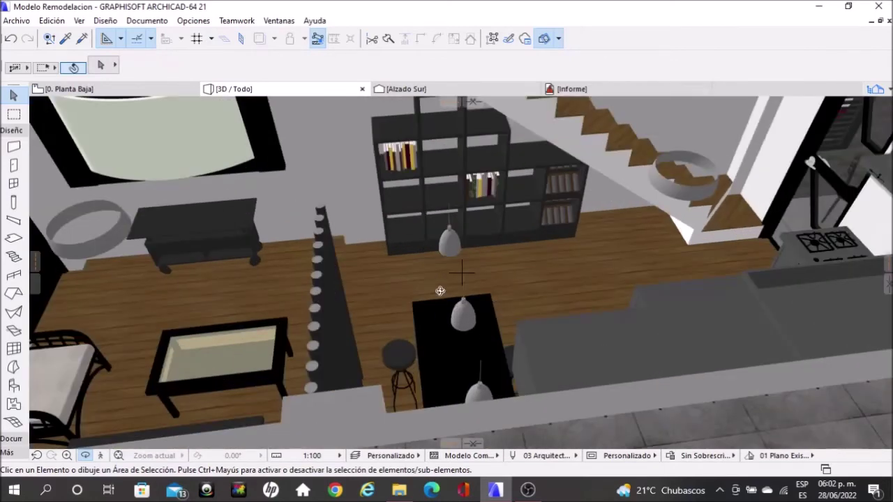
pyautogui.scroll(-5, 440, 290)
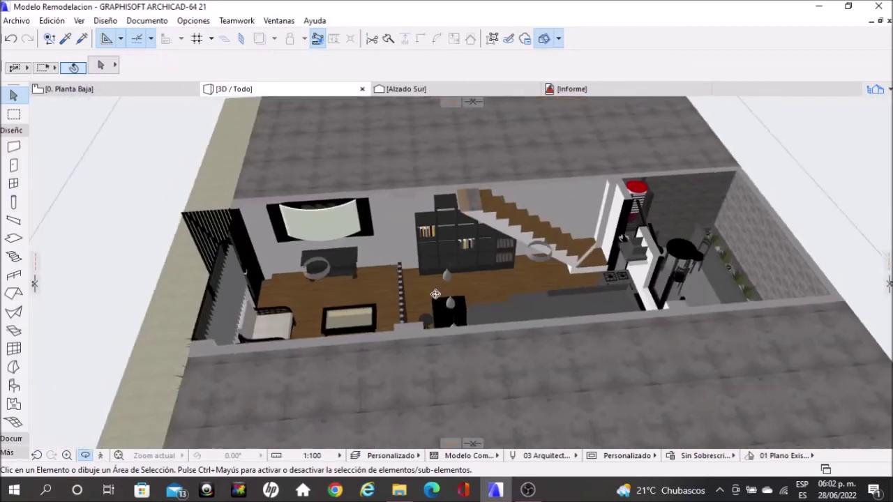
pyautogui.click(558, 39)
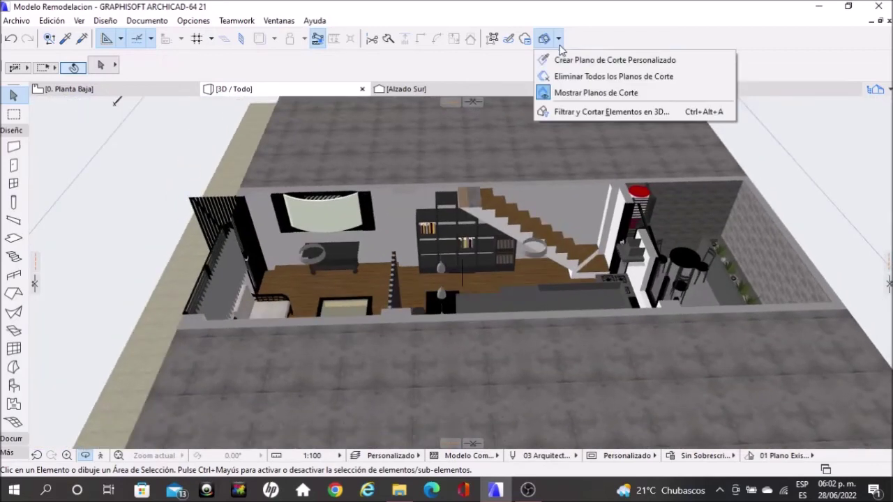
# Remove all cutting planes so the full building shows
pyautogui.click(573, 78)
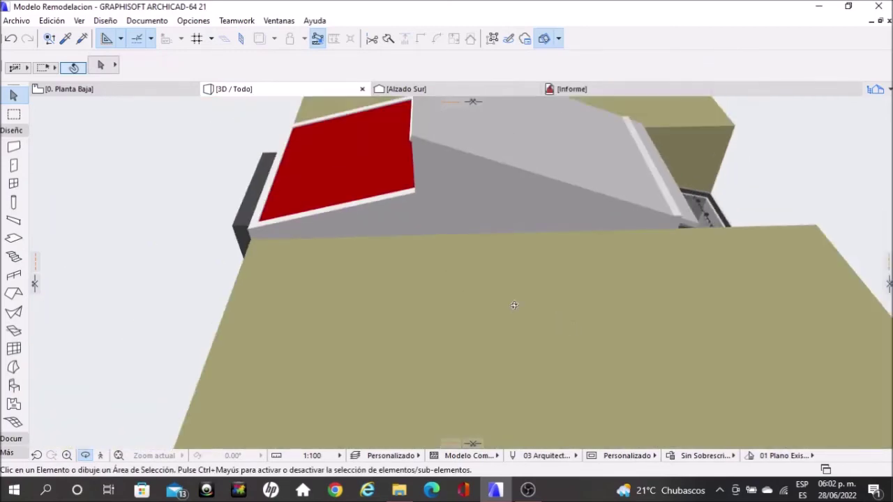
pyautogui.scroll(-5, 514, 305)
pyautogui.scroll(3, 318, 234)
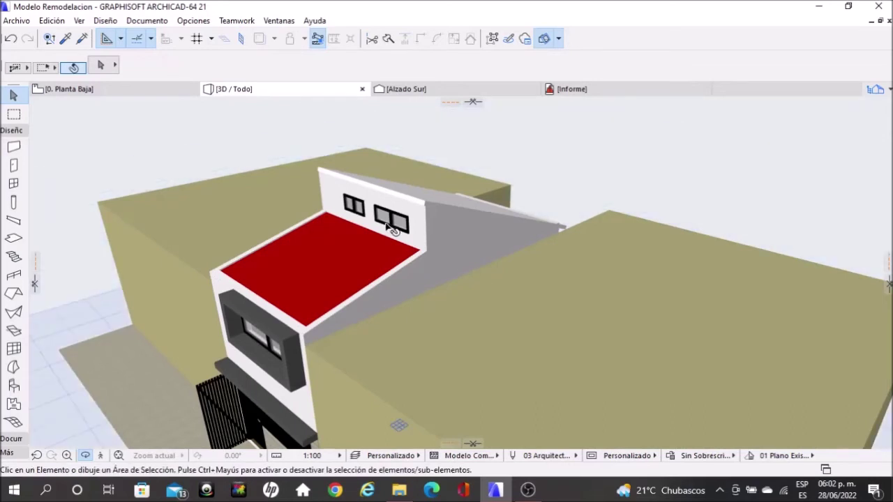
# Cut the model horizontally at height 4.17 and tilt to look down into the upper rooms
pyautogui.click(387, 231)
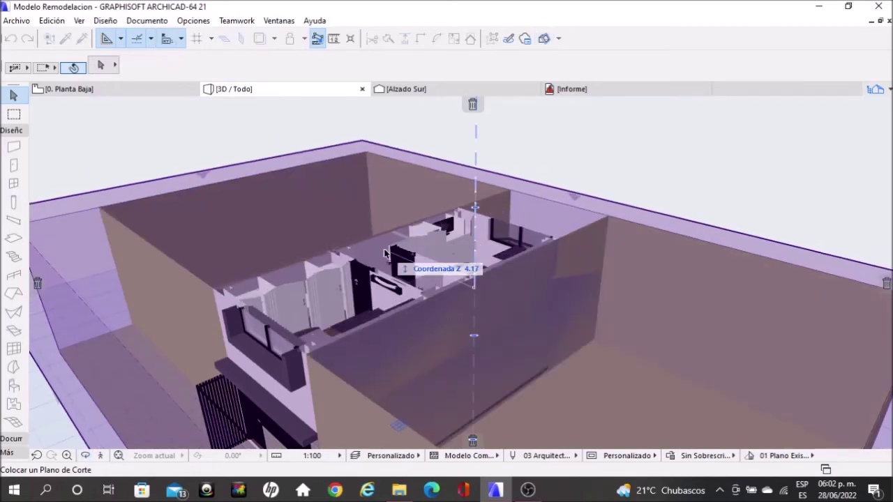
pyautogui.click(385, 253)
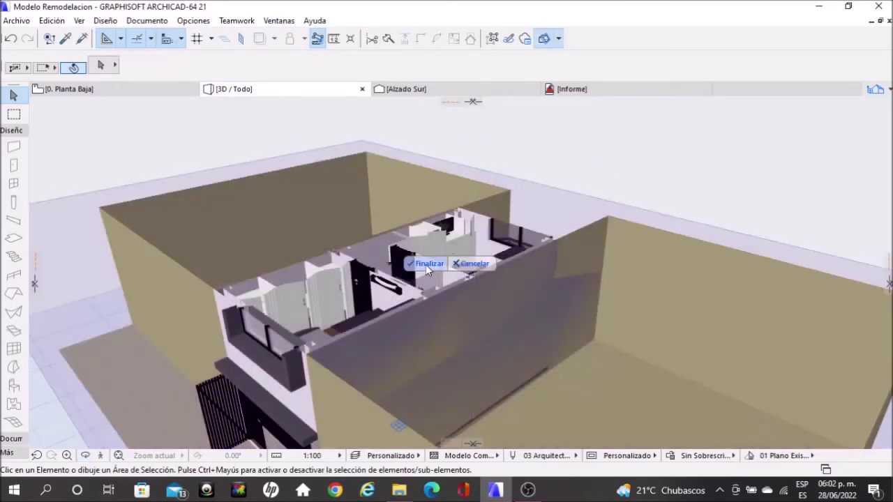
pyautogui.press('Return')
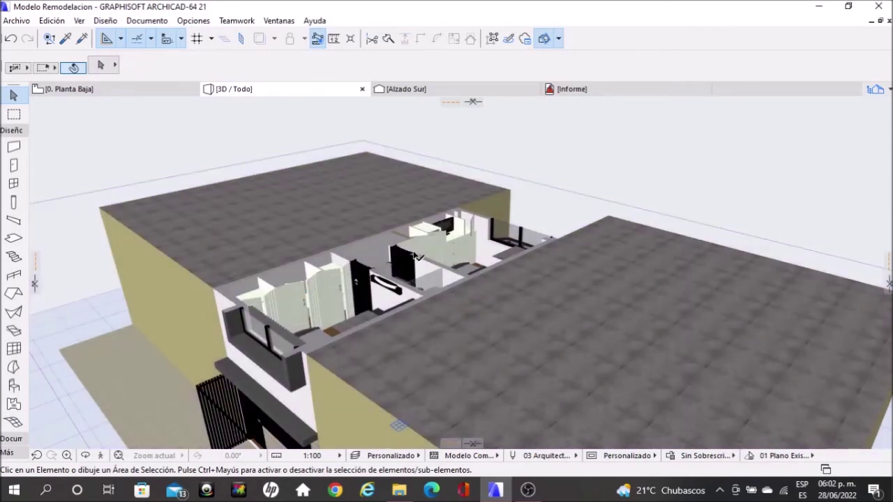
pyautogui.press('o')
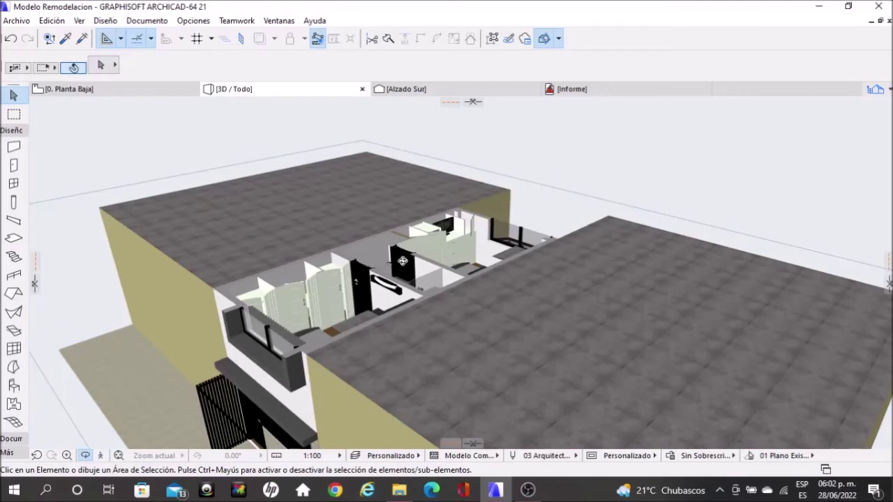
pyautogui.moveTo(403, 261); pyautogui.dragTo(386, 204)
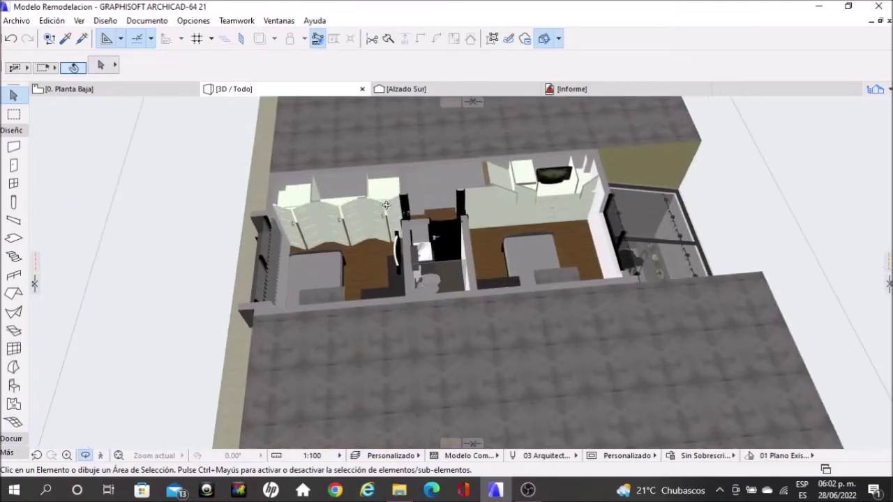
# Zoom in and re-angle the view onto the upper-floor bedrooms
pyautogui.scroll(3, 386, 205)
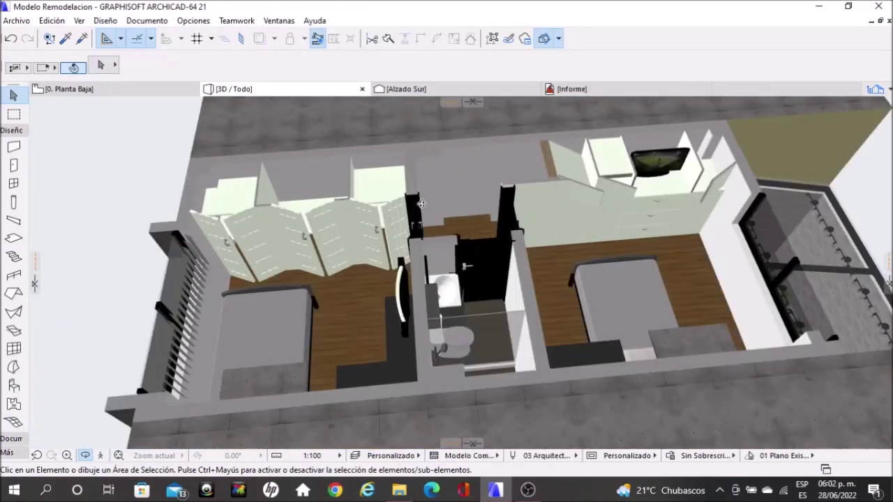
pyautogui.moveTo(421, 204); pyautogui.dragTo(411, 198)
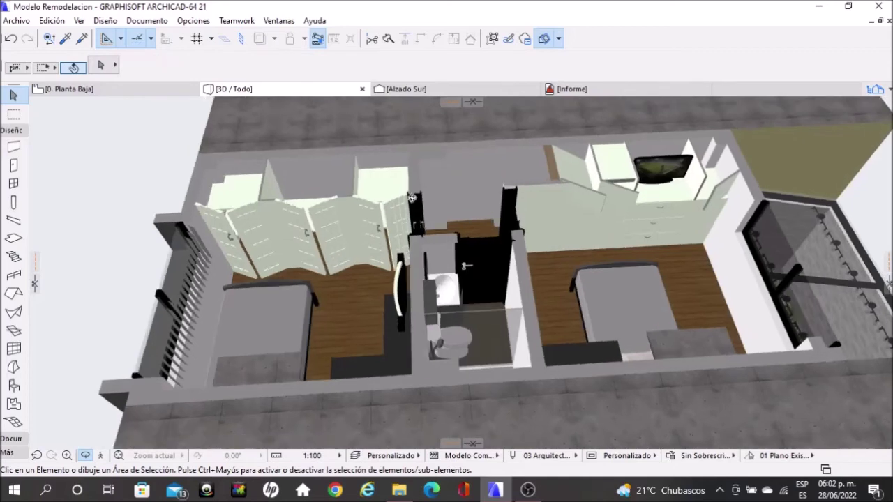
pyautogui.moveTo(412, 198); pyautogui.dragTo(383, 244)
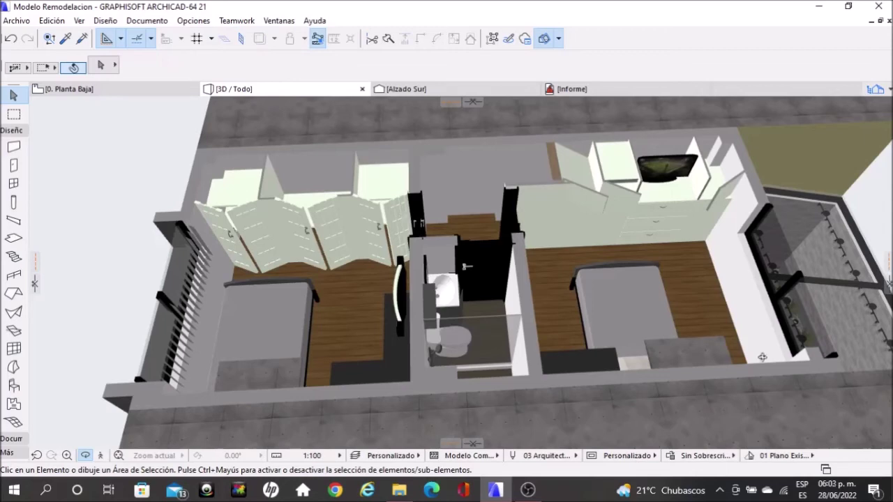
pyautogui.scroll(2, 296, 290)
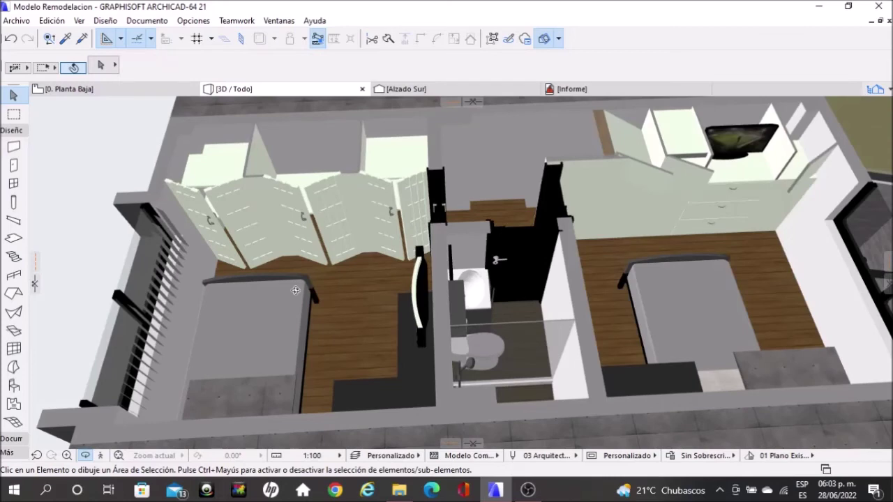
pyautogui.scroll(1, 296, 290)
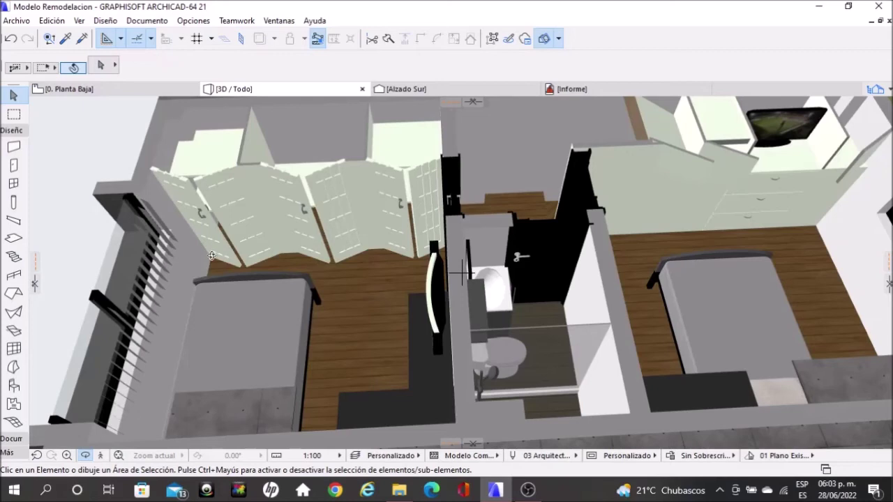
# Orbit around the left bedroom's desk and folding wardrobe doors, ending above the bathroom
pyautogui.moveTo(212, 255)
pyautogui.mouseDown()
pyautogui.moveTo(332, 222)
pyautogui.moveTo(300, 279)
pyautogui.mouseUp()
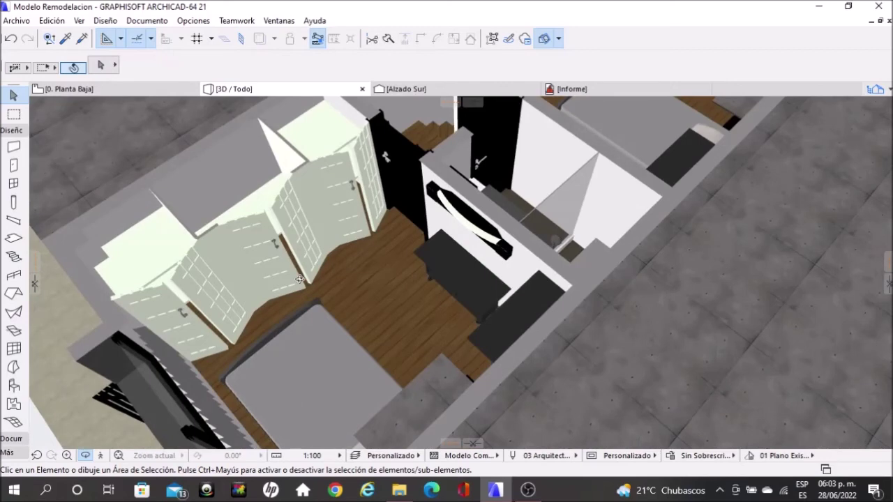
pyautogui.moveTo(299, 279); pyautogui.dragTo(205, 265)
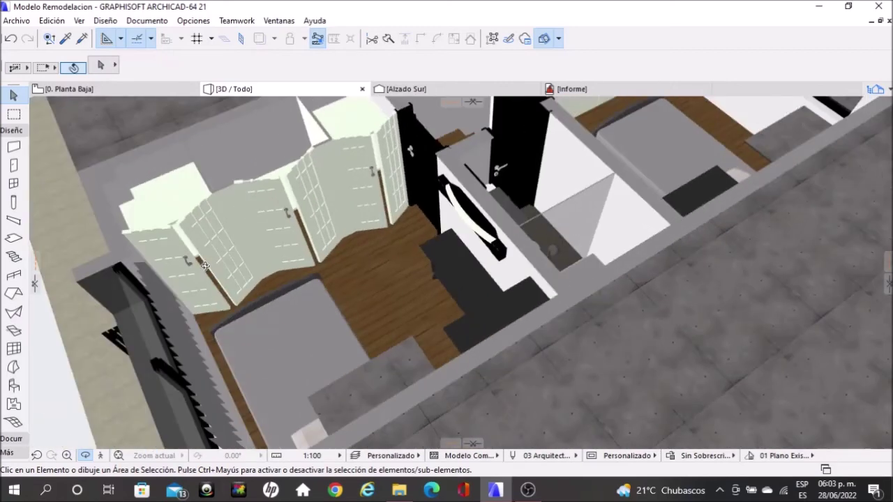
pyautogui.moveTo(206, 265); pyautogui.dragTo(508, 238)
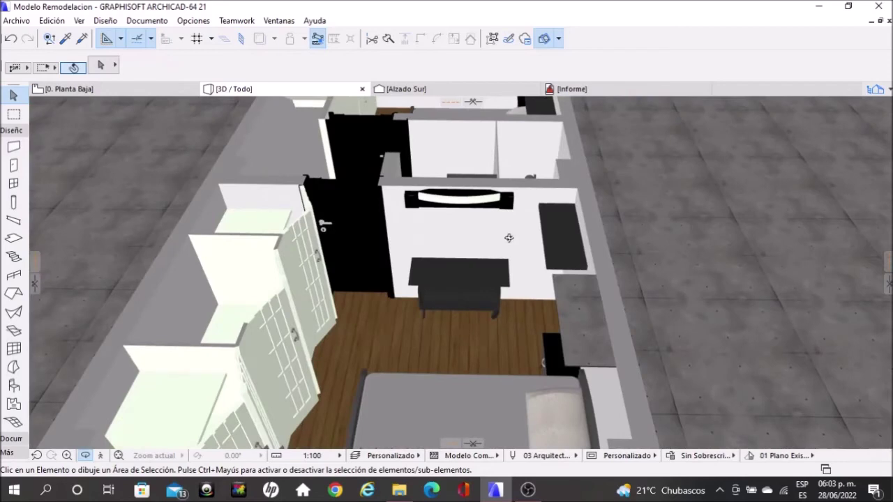
pyautogui.moveTo(508, 238)
pyautogui.mouseDown()
pyautogui.moveTo(360, 258)
pyautogui.moveTo(532, 287)
pyautogui.moveTo(590, 235)
pyautogui.moveTo(506, 285)
pyautogui.mouseUp()
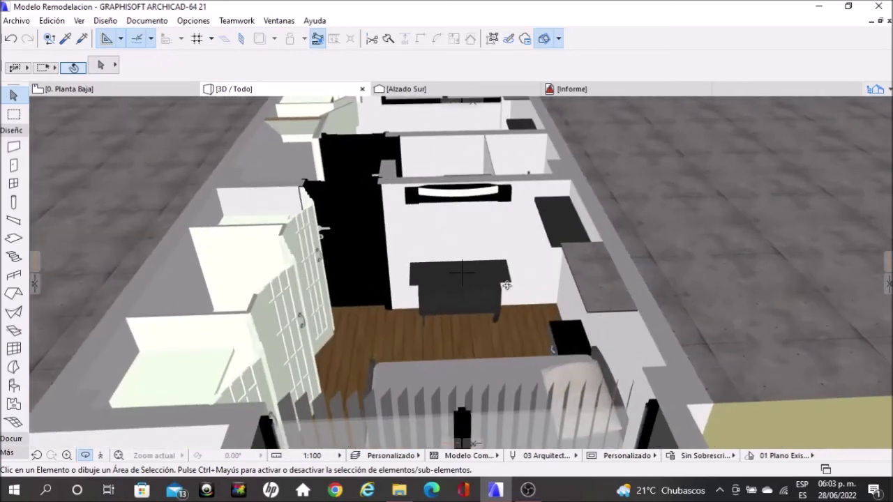
pyautogui.moveTo(437, 233)
pyautogui.mouseDown()
pyautogui.moveTo(113, 260)
pyautogui.moveTo(461, 272)
pyautogui.mouseUp()
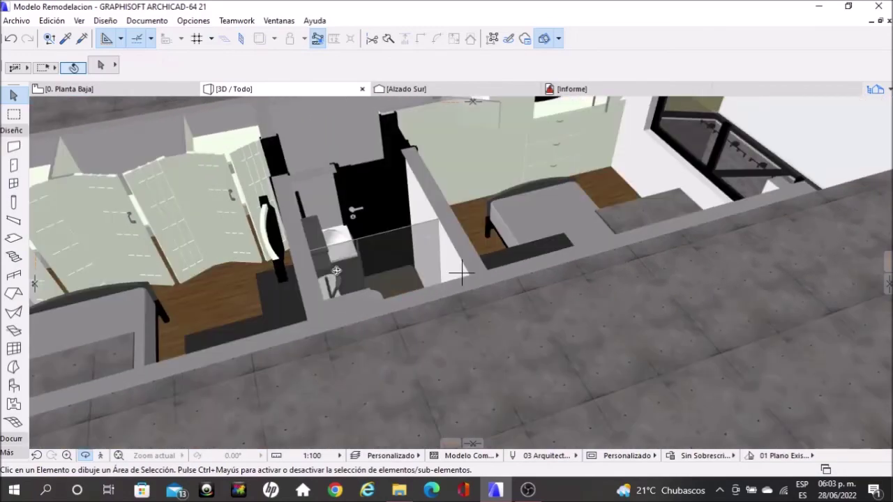
pyautogui.moveTo(461, 272); pyautogui.dragTo(495, 183)
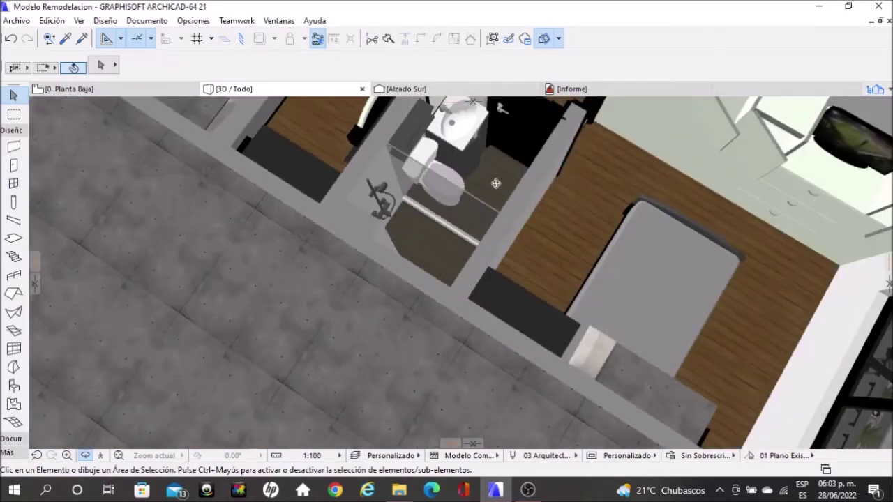
# Zoom in on the bathroom's toilet, sink and shower, then orbit back to a bedroom overview
pyautogui.scroll(2, 495, 184)
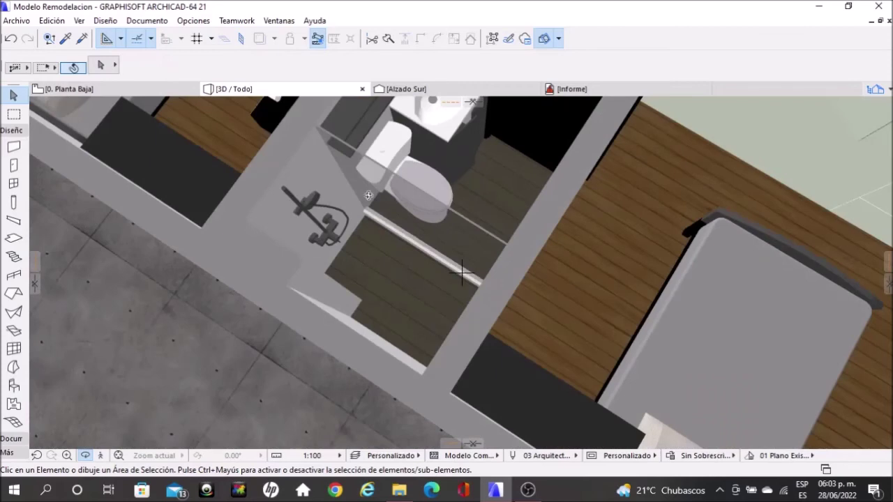
pyautogui.scroll(1, 422, 149)
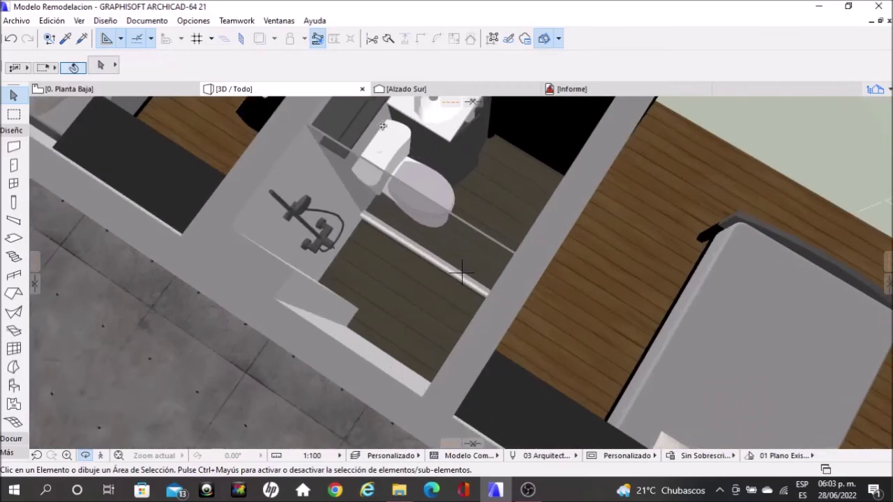
pyautogui.scroll(-1, 406, 137)
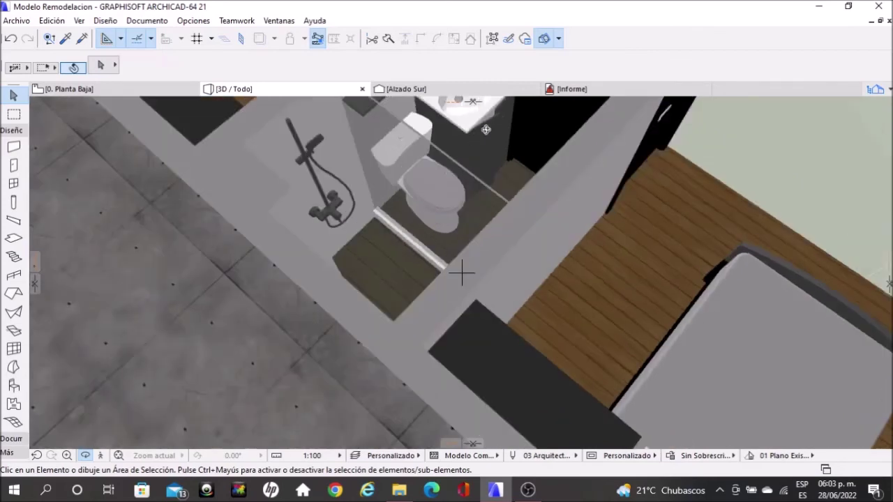
pyautogui.scroll(1, 483, 130)
pyautogui.scroll(1, 479, 130)
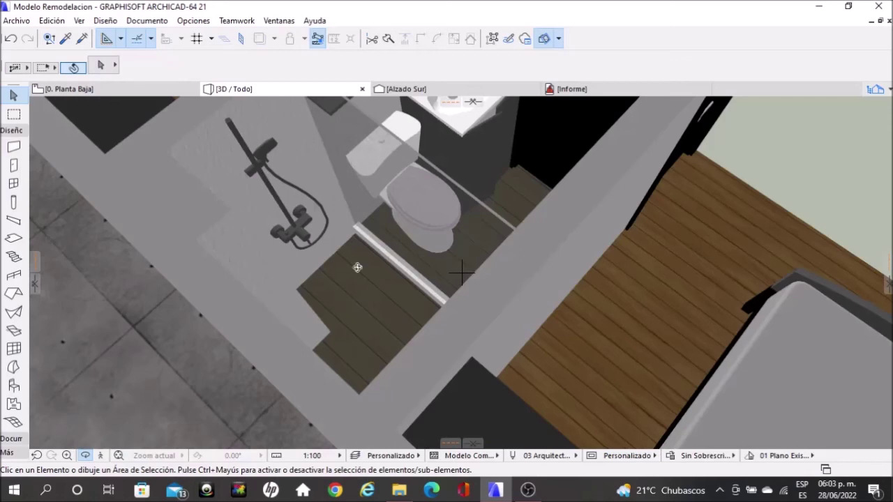
pyautogui.scroll(-2, 358, 267)
pyautogui.scroll(2, 357, 267)
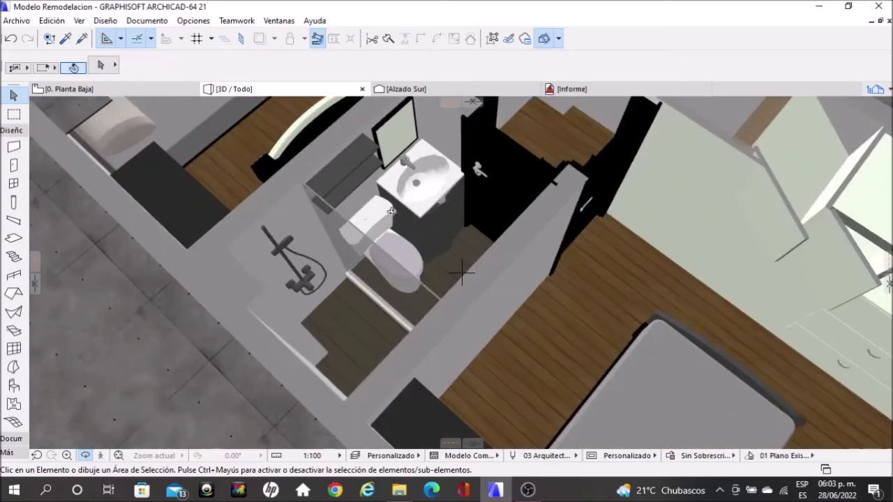
pyautogui.scroll(-3, 462, 272)
pyautogui.moveTo(462, 272)
pyautogui.keyDown('shift'); pyautogui.mouseDown(button='middle')
pyautogui.moveTo(681, 335)
pyautogui.moveTo(648, 295)
pyautogui.mouseUp(button='middle'); pyautogui.keyUp('shift')
pyautogui.scroll(3, 681, 335)
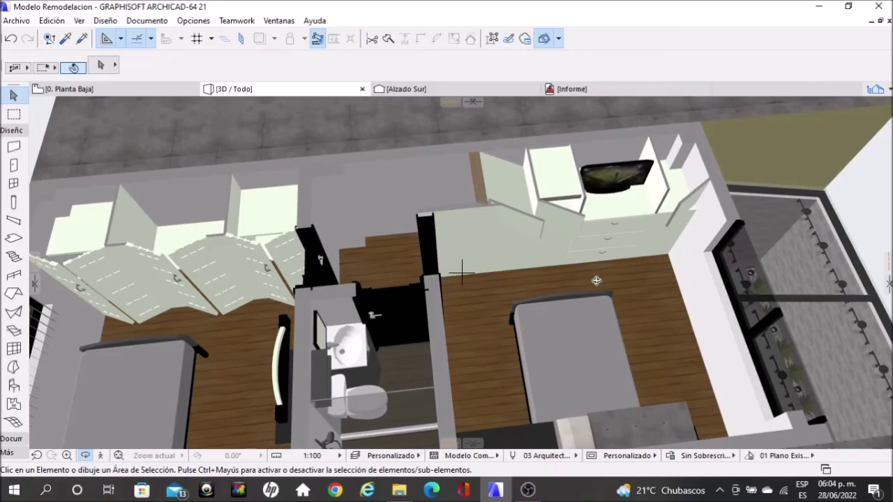
# Zoom toward the bedroom dresser and TV, then orbit out to the glass-railed terrace exterior
pyautogui.keyDown('shift'); pyautogui.moveTo(597, 280); pyautogui.dragTo(593, 208, button='middle'); pyautogui.keyUp('shift')
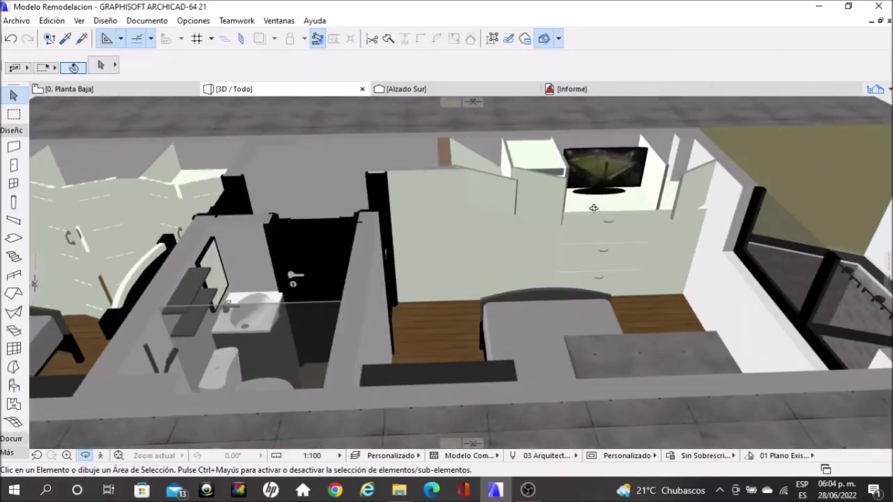
pyautogui.scroll(3, 593, 208)
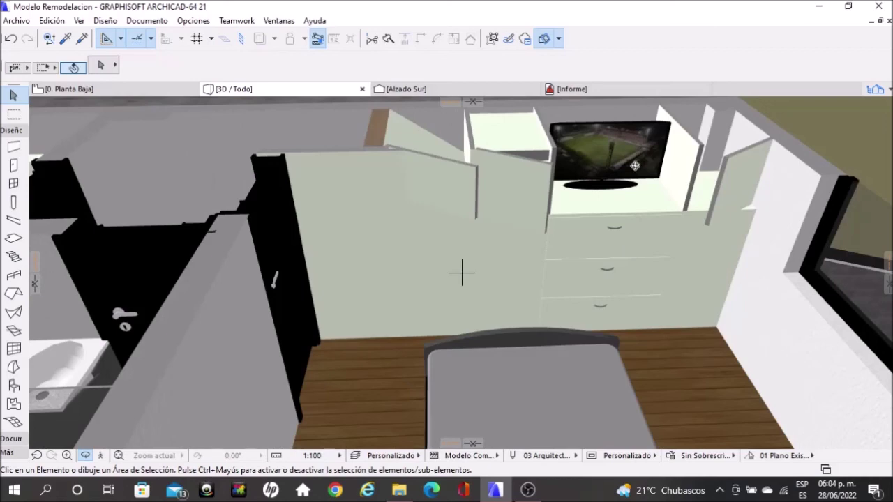
pyautogui.scroll(-2, 624, 258)
pyautogui.scroll(-3, 625, 258)
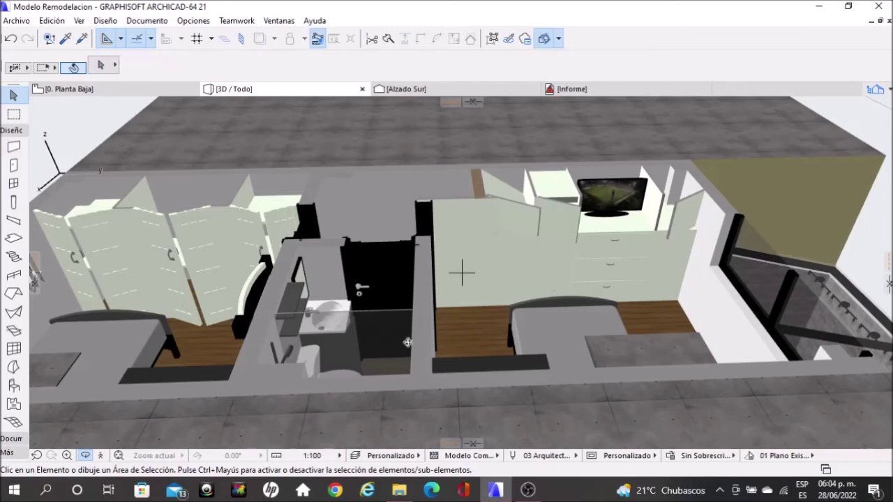
pyautogui.keyDown('shift'); pyautogui.moveTo(407, 341); pyautogui.dragTo(672, 221, button='middle'); pyautogui.keyUp('shift')
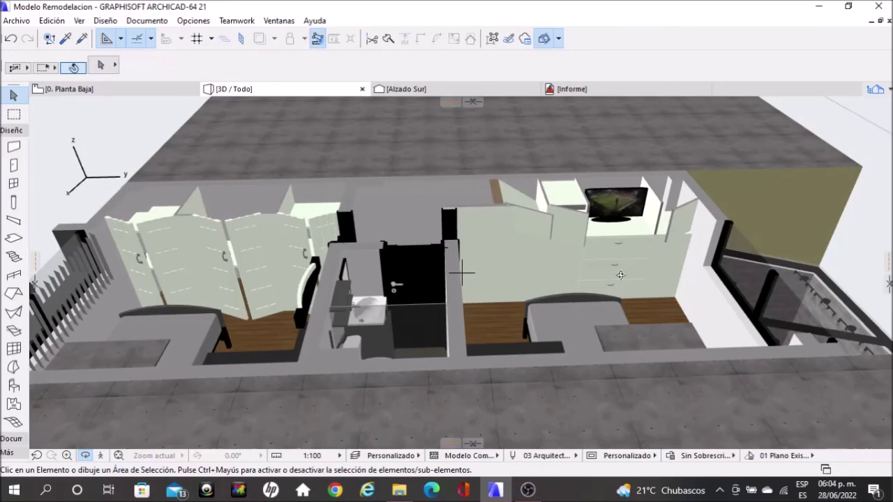
pyautogui.moveTo(601, 244)
pyautogui.keyDown('shift'); pyautogui.mouseDown(button='middle')
pyautogui.moveTo(440, 284)
pyautogui.moveTo(283, 211)
pyautogui.moveTo(374, 166)
pyautogui.moveTo(387, 313)
pyautogui.mouseUp(button='middle'); pyautogui.keyUp('shift')
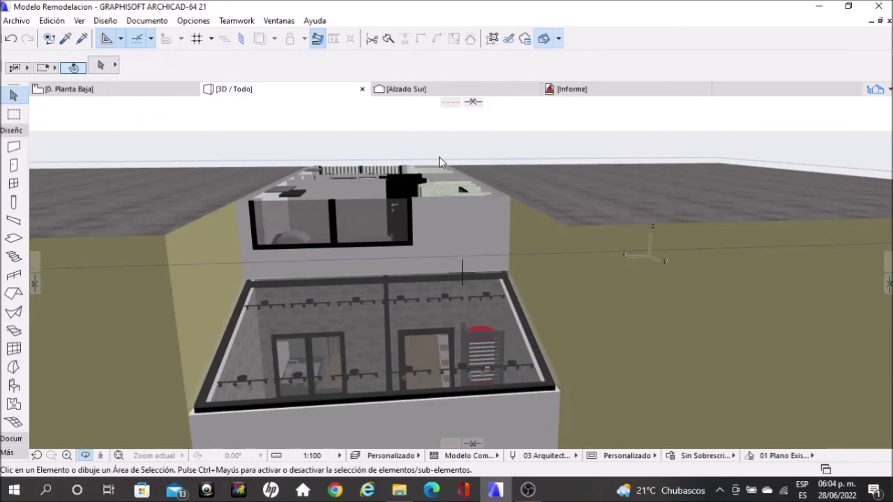
# Orbit around the house to face the white front facade with its black door
pyautogui.moveTo(439, 160); pyautogui.dragTo(244, 164)
pyautogui.moveTo(298, 215)
pyautogui.keyDown('shift'); pyautogui.mouseDown(button='middle')
pyautogui.moveTo(364, 219)
pyautogui.moveTo(805, 176)
pyautogui.moveTo(661, 182)
pyautogui.moveTo(375, 230)
pyautogui.moveTo(698, 212)
pyautogui.moveTo(472, 203)
pyautogui.moveTo(362, 166)
pyautogui.moveTo(496, 251)
pyautogui.moveTo(570, 186)
pyautogui.moveTo(522, 183)
pyautogui.moveTo(617, 280)
pyautogui.moveTo(462, 269)
pyautogui.moveTo(554, 249)
pyautogui.moveTo(536, 262)
pyautogui.mouseUp(button='middle'); pyautogui.keyUp('shift')
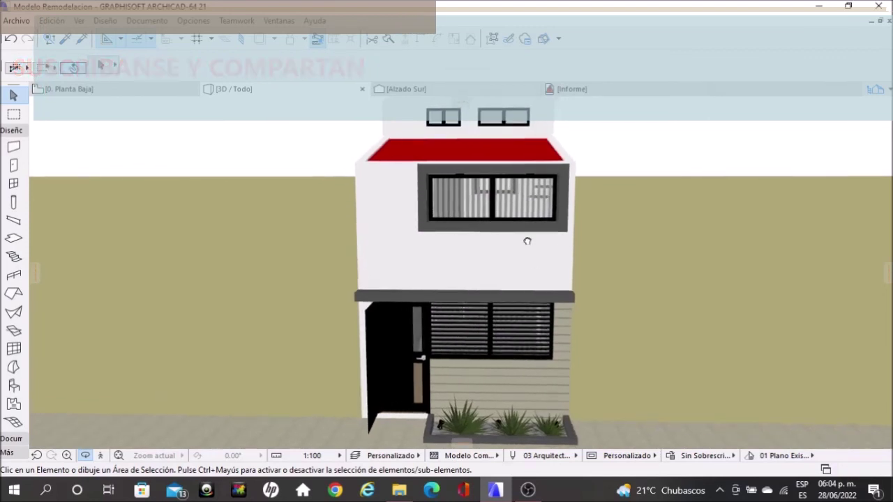
pyautogui.moveTo(524, 231)
pyautogui.keyDown('shift'); pyautogui.mouseDown(button='middle')
pyautogui.moveTo(491, 279)
pyautogui.moveTo(500, 225)
pyautogui.moveTo(498, 371)
pyautogui.mouseUp(button='middle'); pyautogui.keyUp('shift')
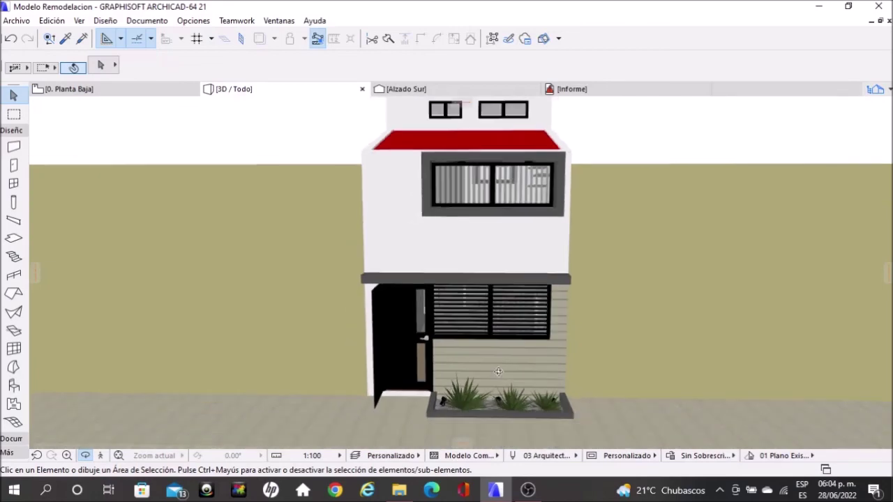